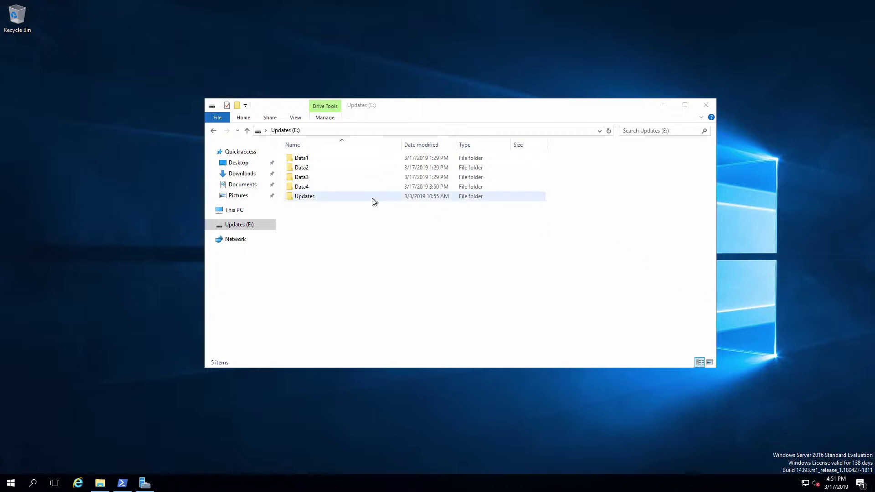
Step: Open the Data1 folder's Properties on the Security tab
right_click(304, 161)
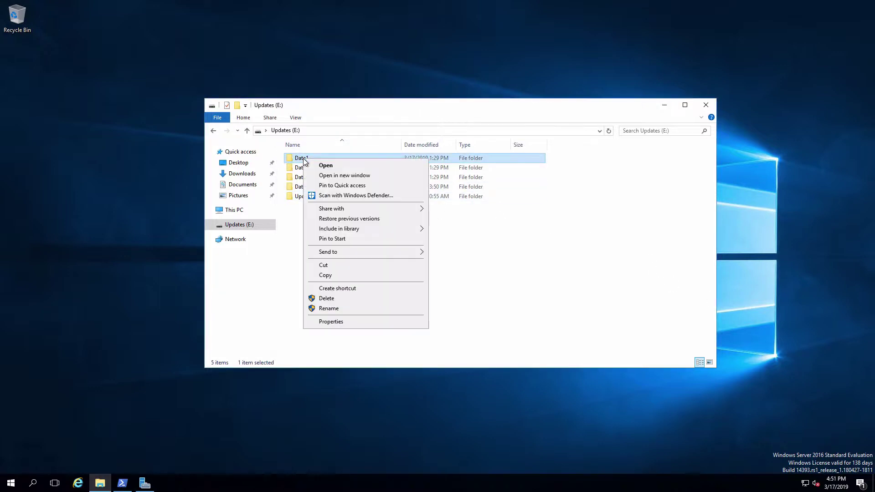
left_click(347, 321)
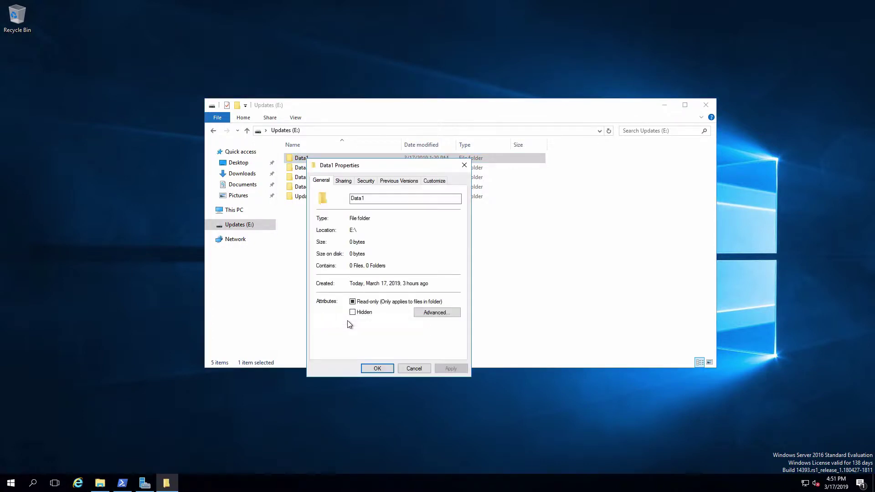
left_click(365, 181)
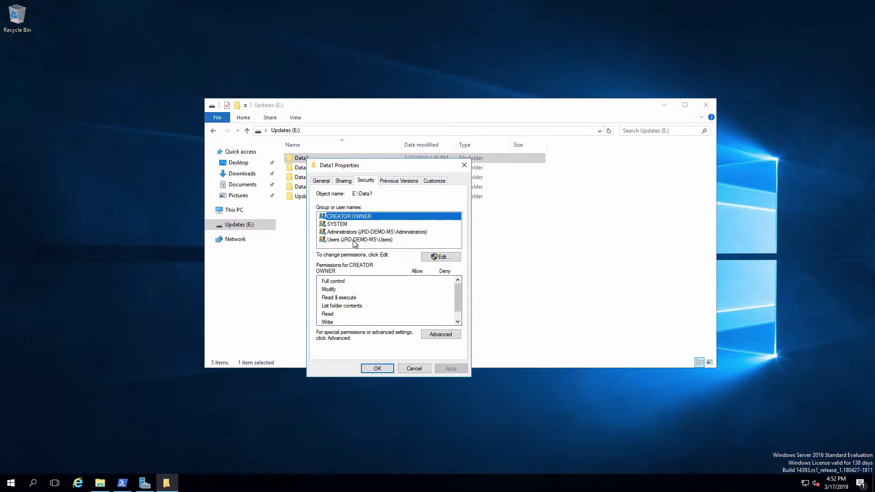
Step: Review the Administrators and Users group permissions, then open Advanced Security Settings
left_click(368, 231)
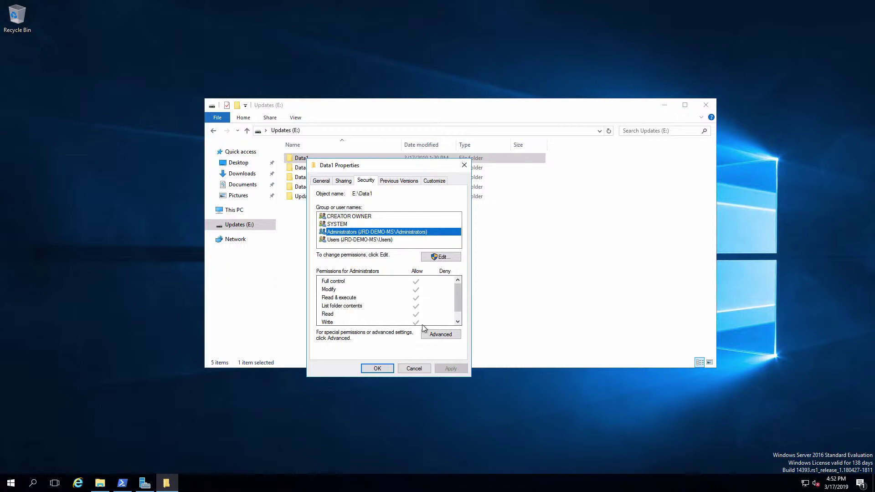
left_click(375, 243)
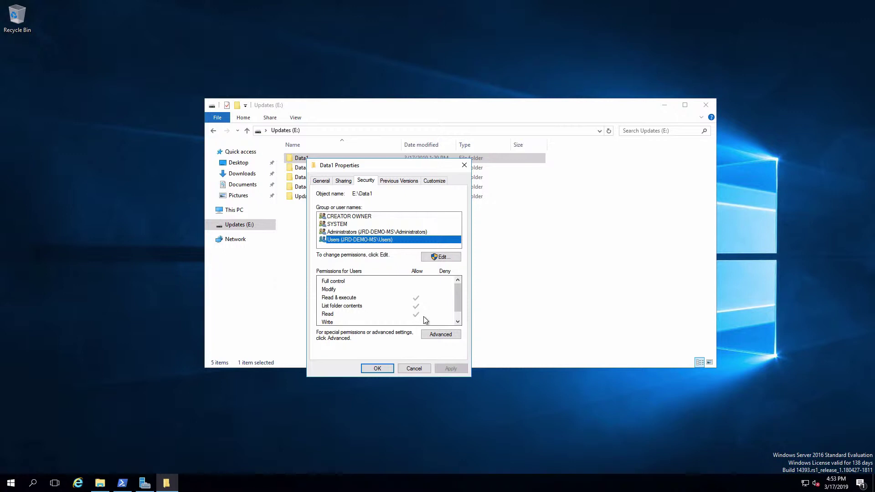
left_click(440, 336)
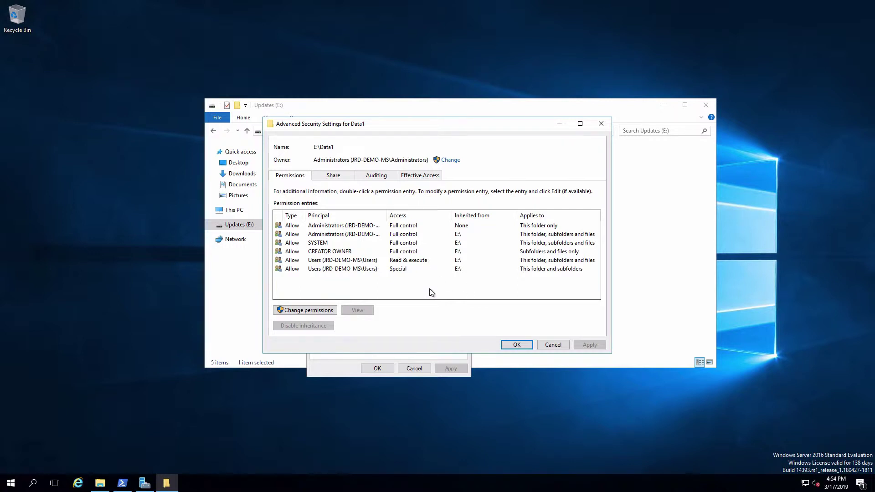
Step: Select the Users entry with Read & execute access in Data1's permission list
left_click(360, 263)
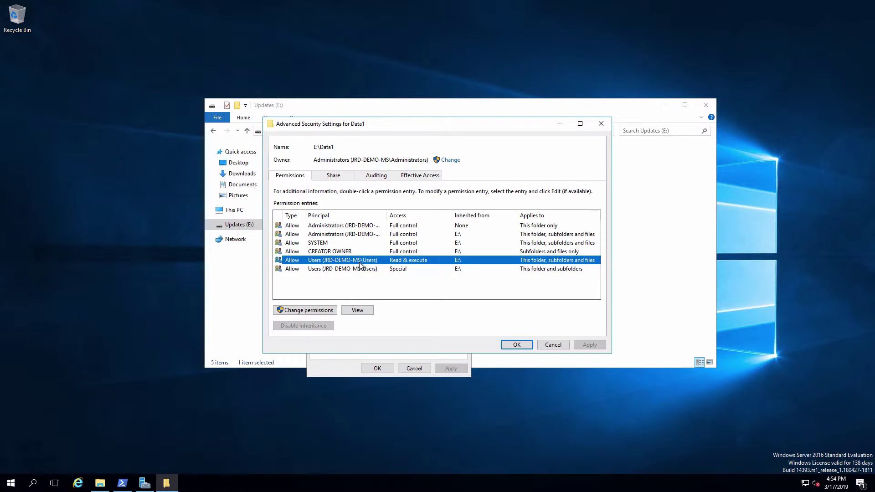
Step: Open the Users Read & execute entry, compare basic and advanced permissions, then close it
left_click(349, 314)
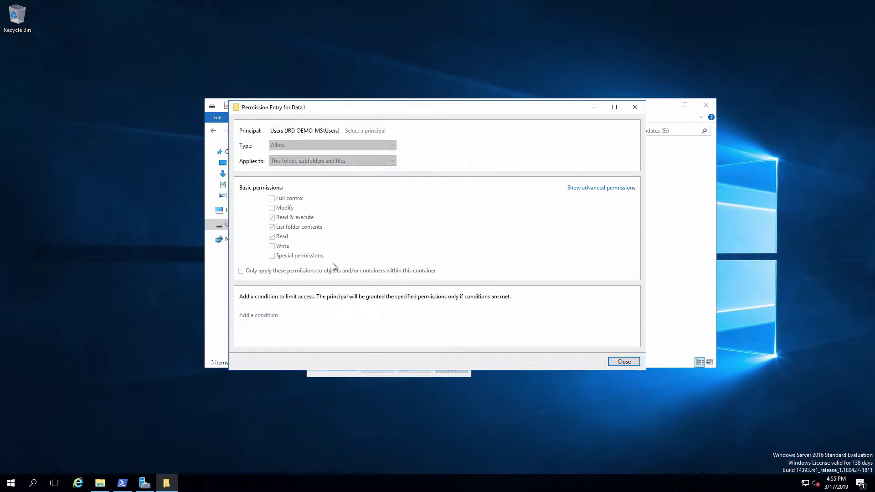
left_click(601, 190)
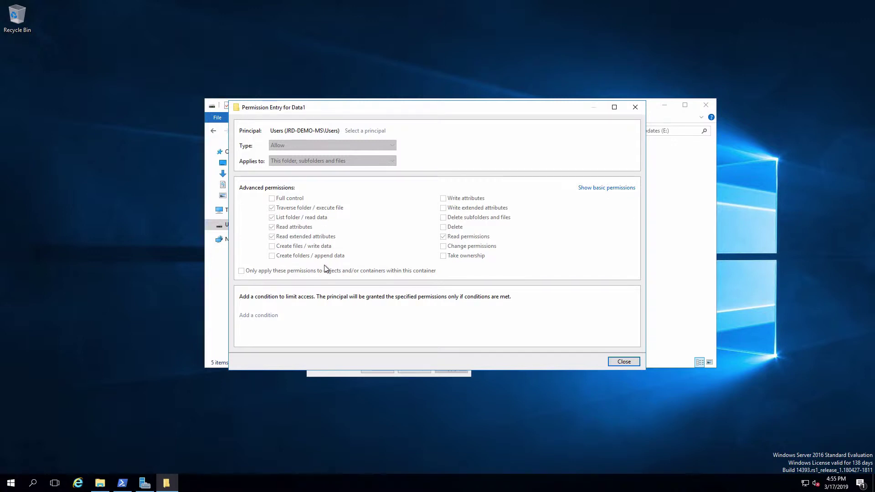
left_click(617, 189)
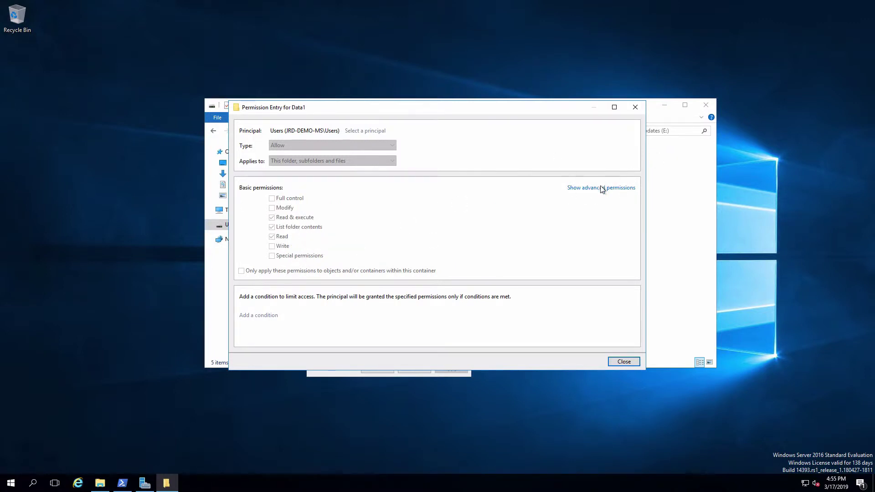
left_click(602, 194)
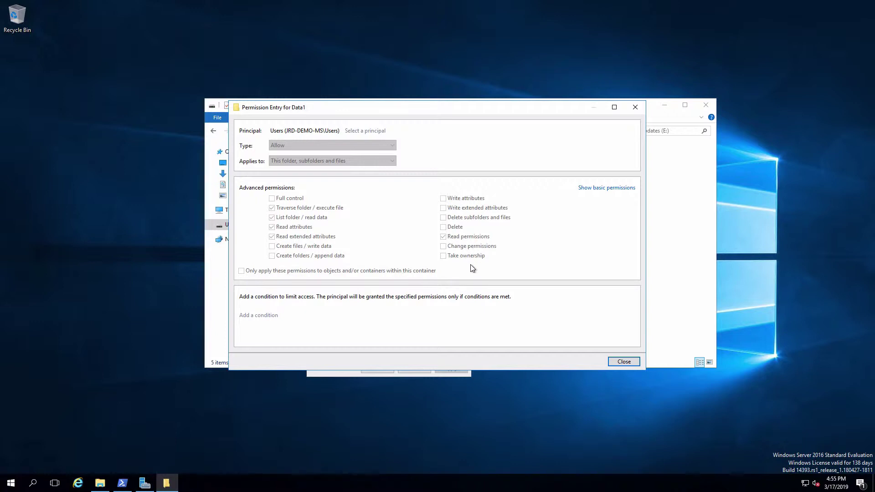
left_click(597, 189)
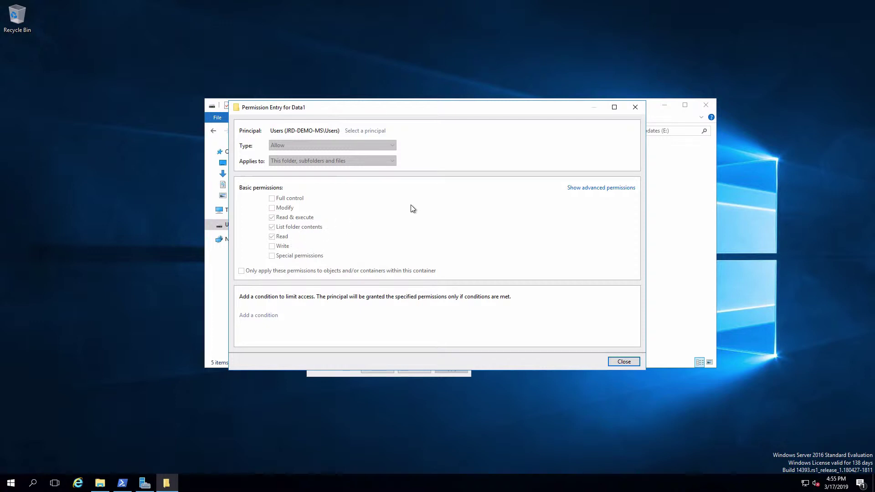
left_click(598, 190)
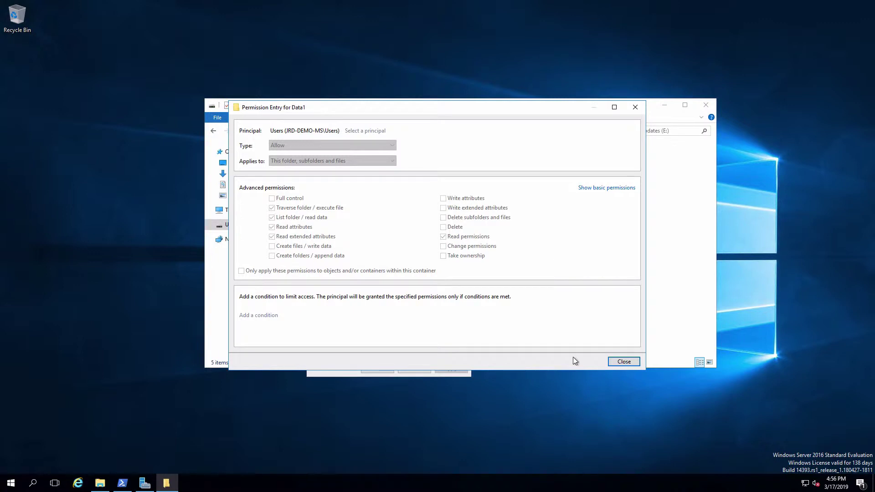
left_click(623, 362)
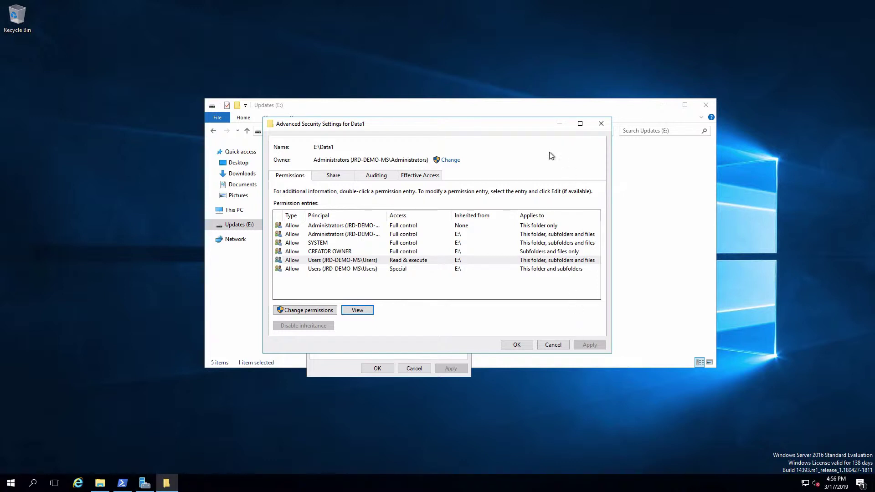
Step: Check the chosen user account's effective access to Data1, then return to the permission entries
left_click(428, 179)
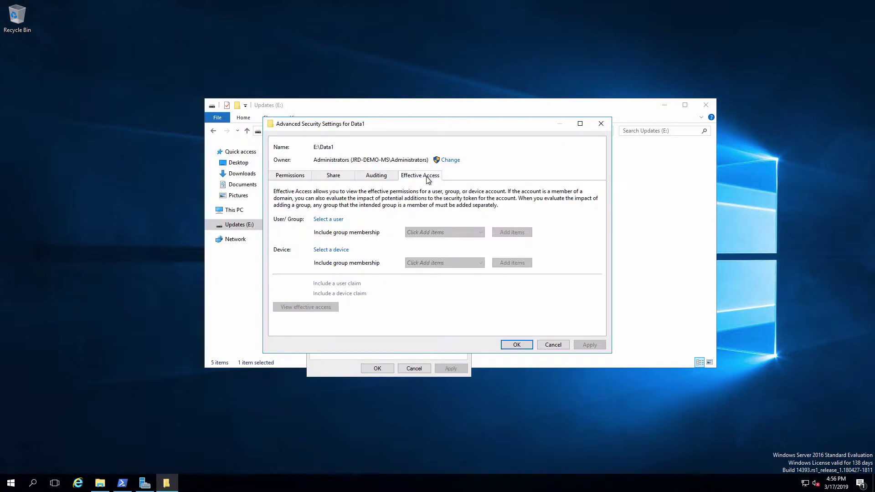
left_click(340, 223)
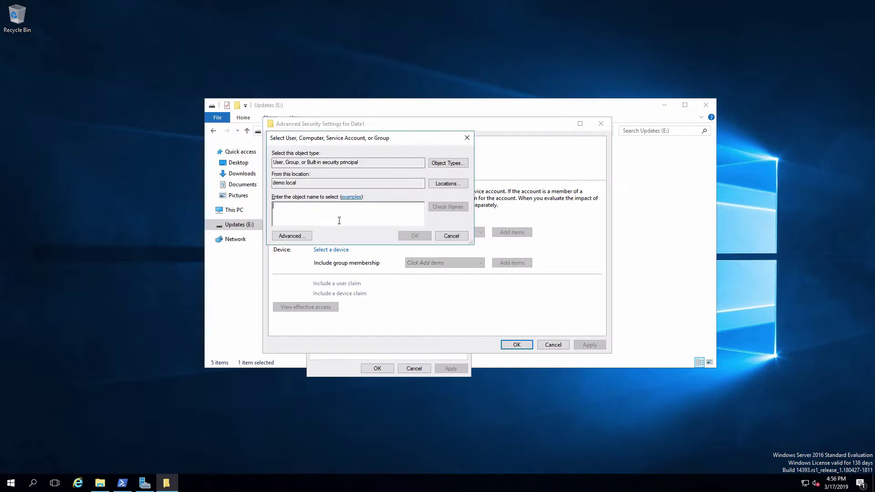
type("john")
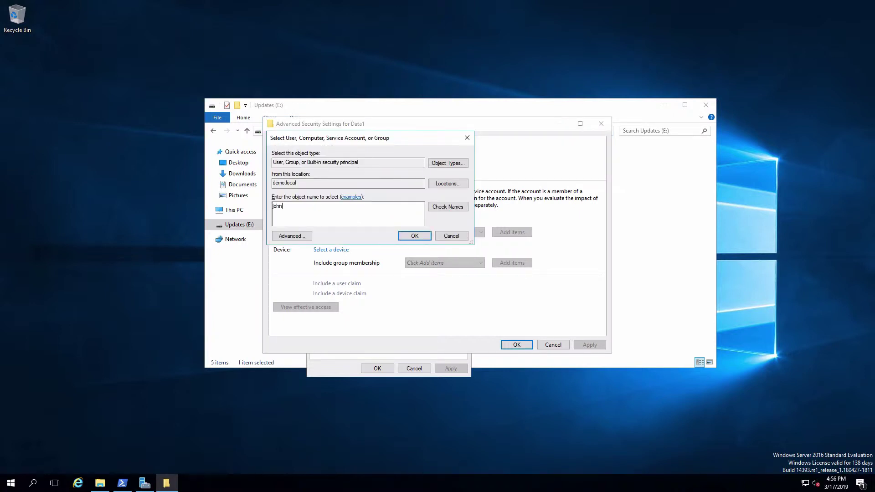
key("Return")
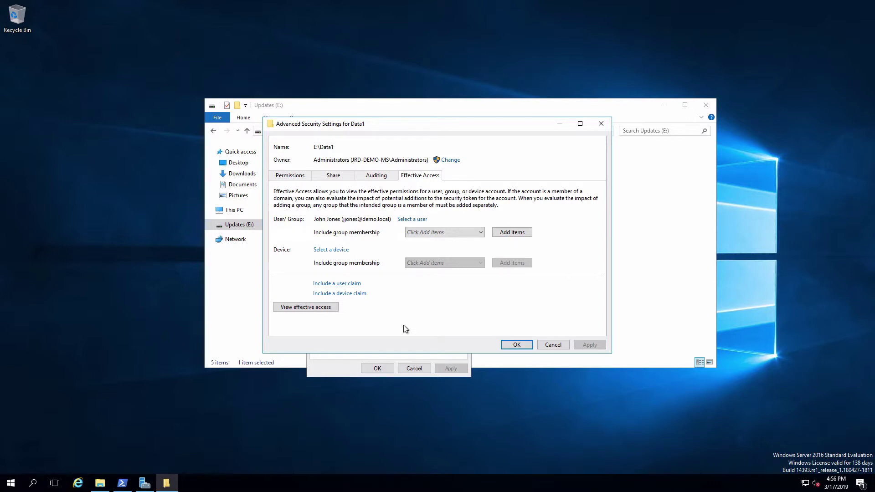
left_click(312, 308)
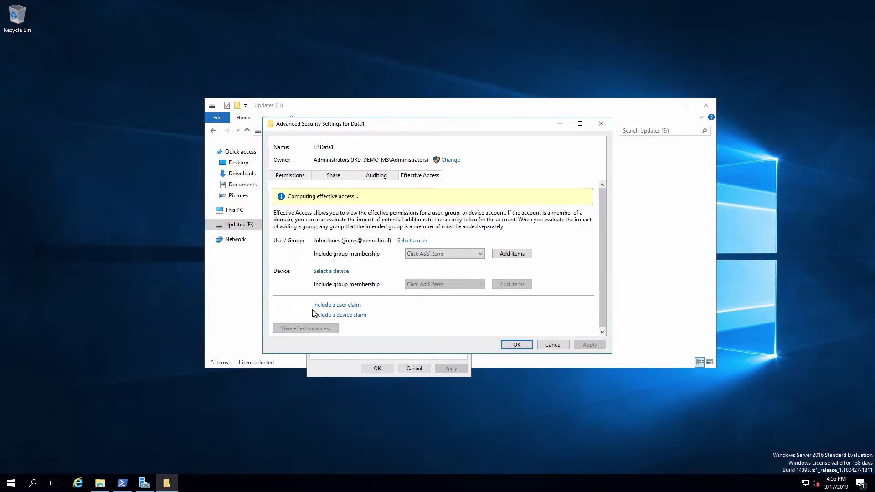
left_click_drag(600, 260, 599, 335)
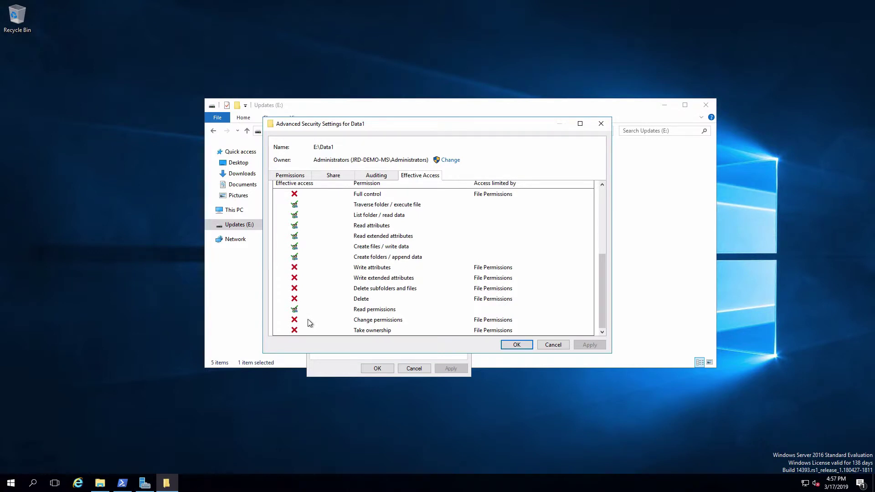
left_click(299, 177)
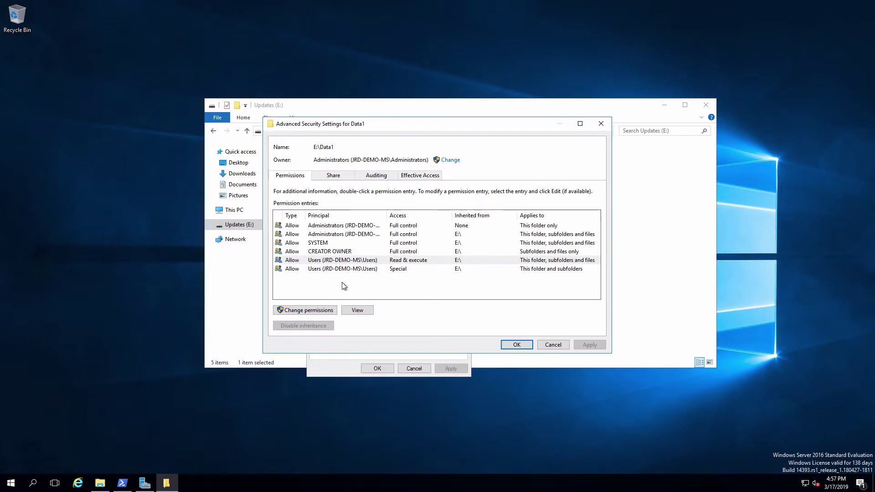
Step: Revisit the effective access results, then select the Users Special entry on Permissions
left_click(354, 261)
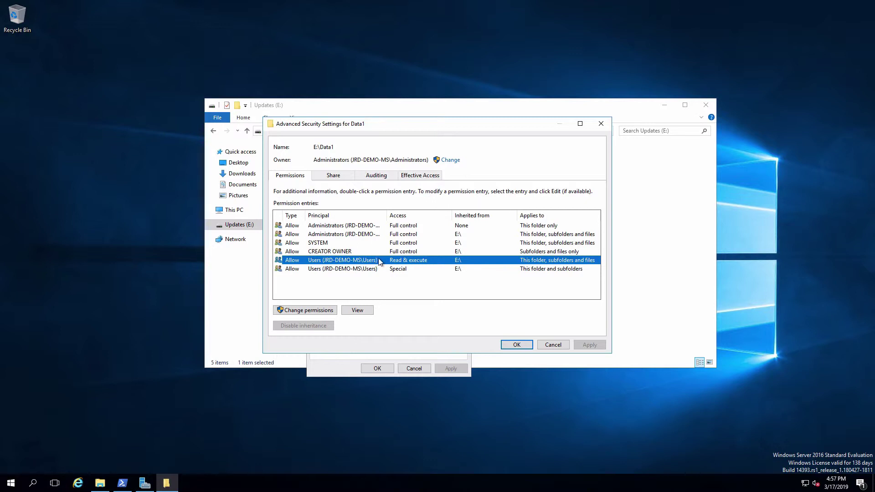
left_click(422, 177)
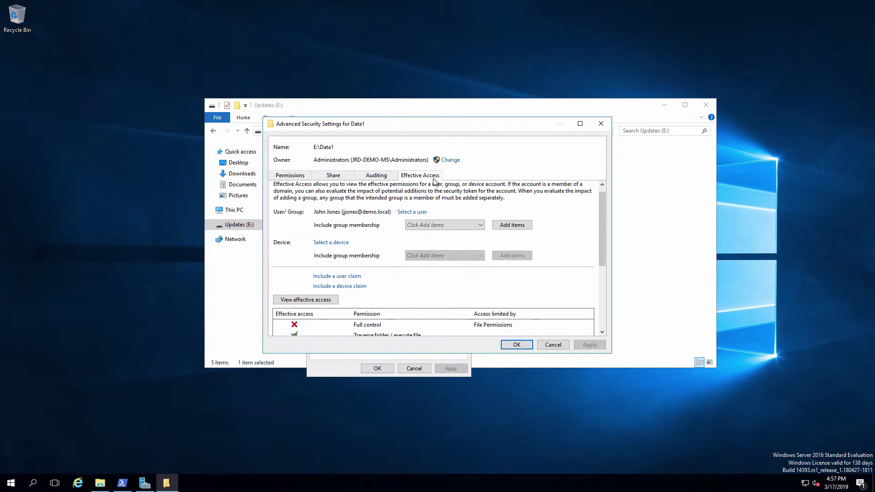
left_click(602, 274)
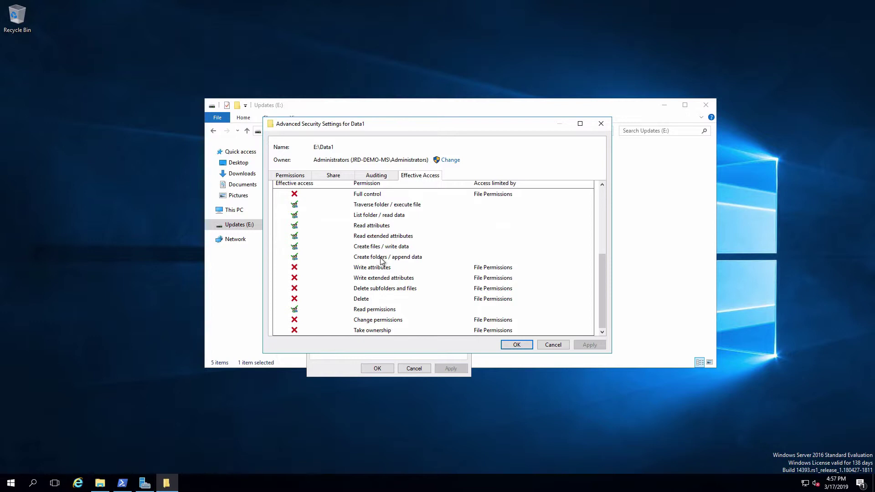
left_click(291, 177)
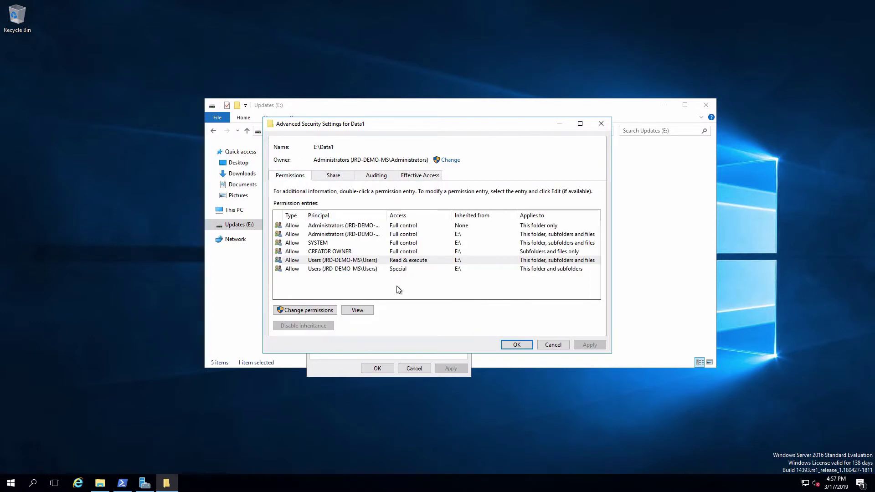
left_click(371, 261)
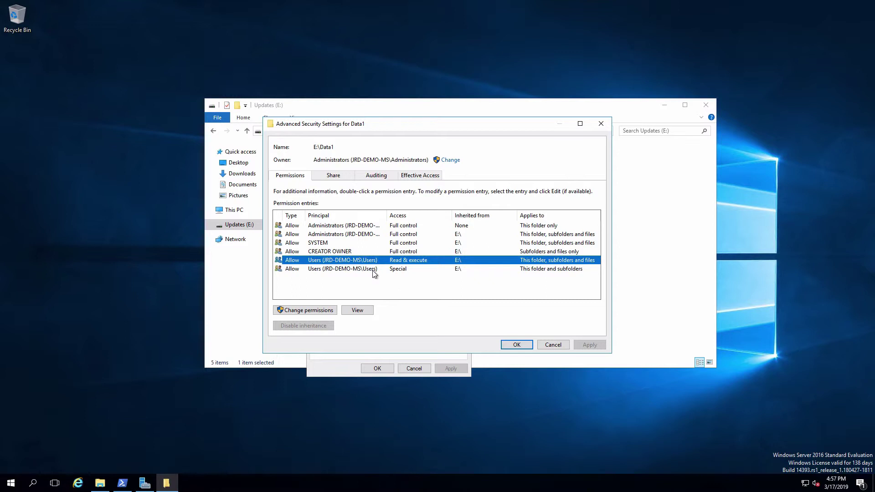
left_click(372, 270)
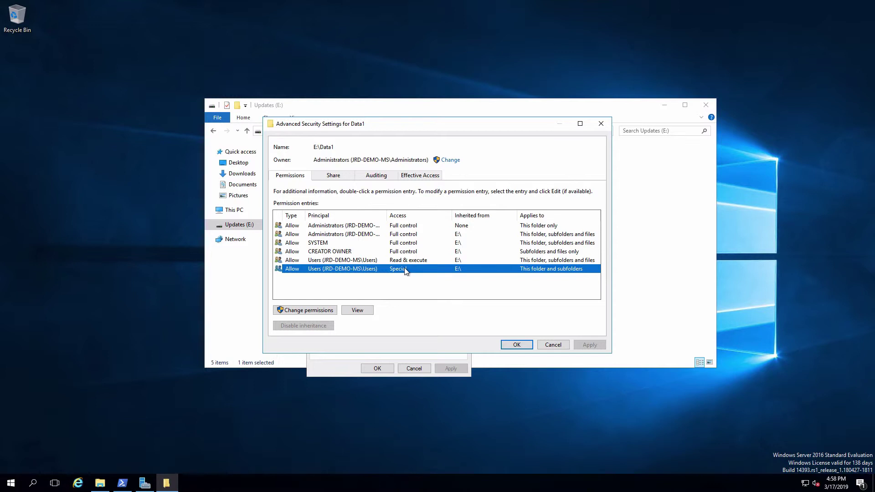
Step: Inspect the Users Special entry's advanced rights (Create files / Create folders) and close it
left_click(358, 311)
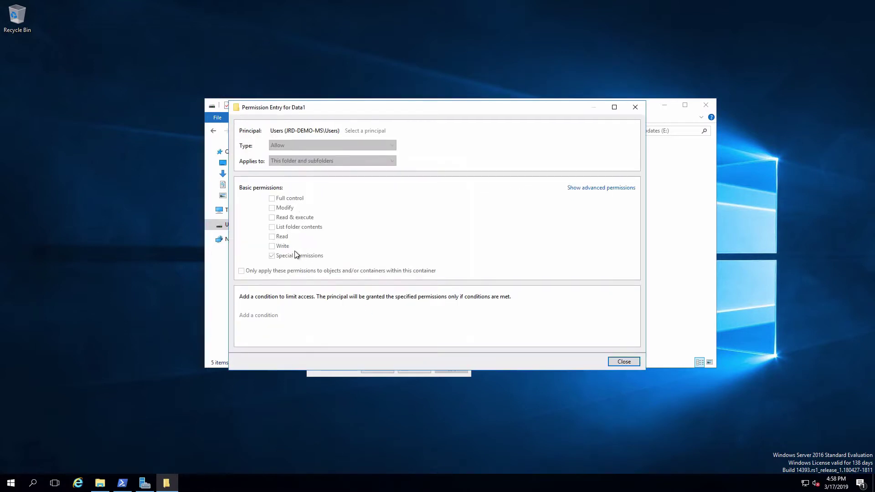
left_click(596, 189)
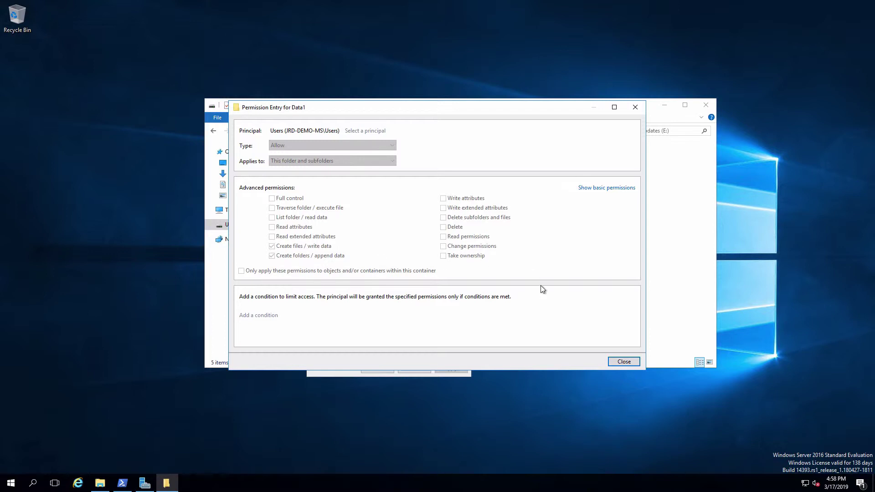
left_click(623, 362)
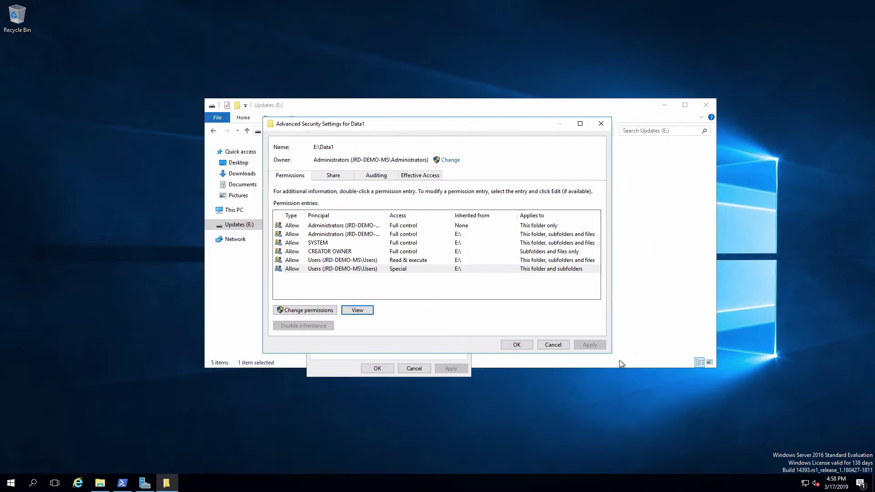
Step: Review the user's effective access on Data1 again and return to the Permissions tab
left_click(430, 176)
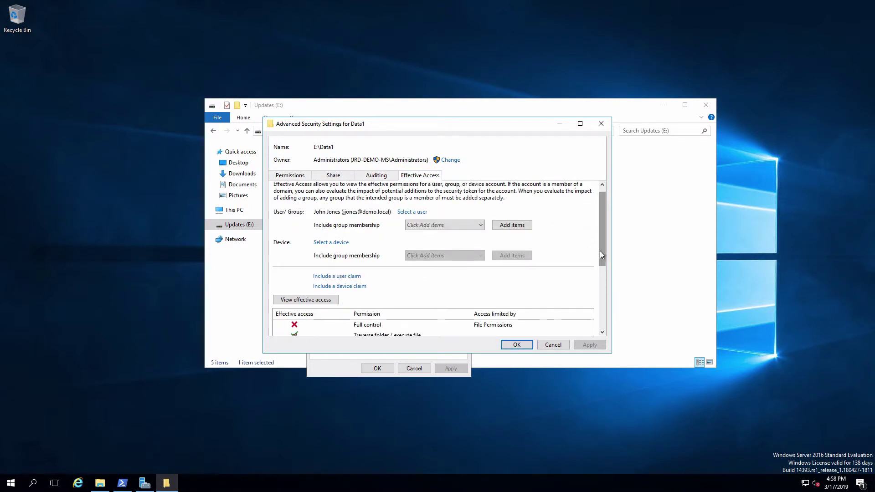
left_click_drag(600, 254, 599, 319)
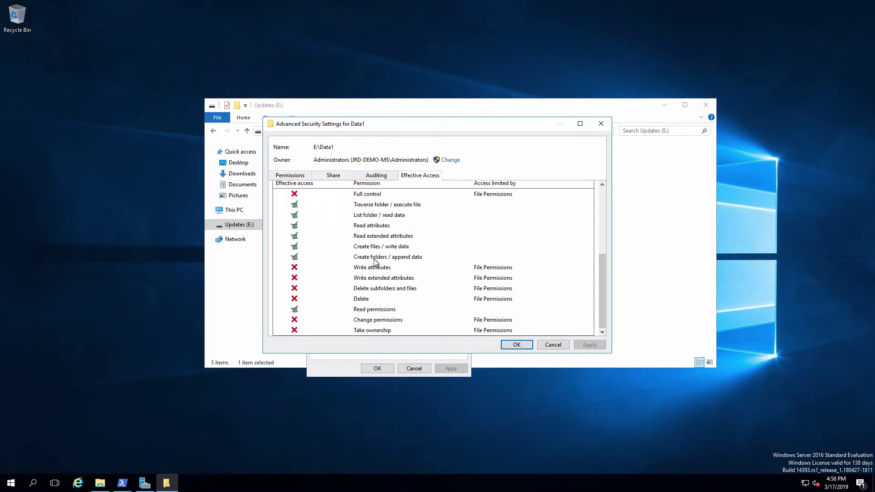
left_click(301, 177)
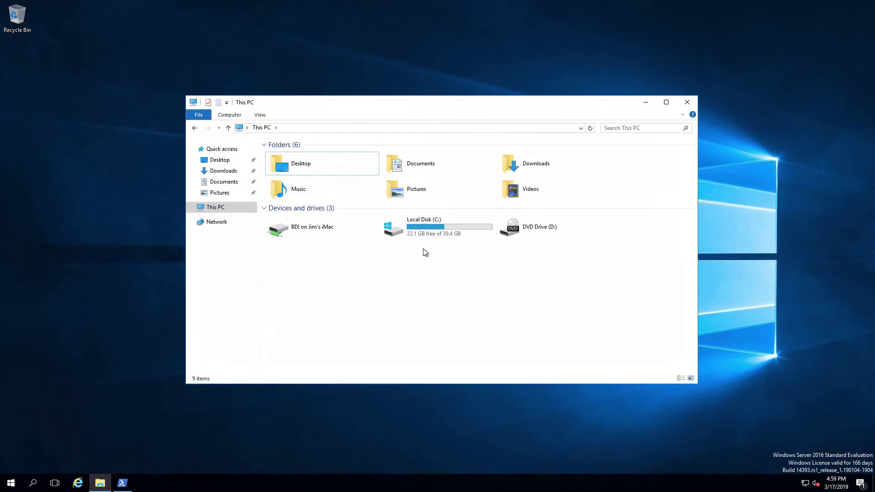
Step: Navigate File Explorer to the share \\jrd-demo-ms\data1
left_click(421, 129)
type("\\\\jrd-demo-ms\\data1")
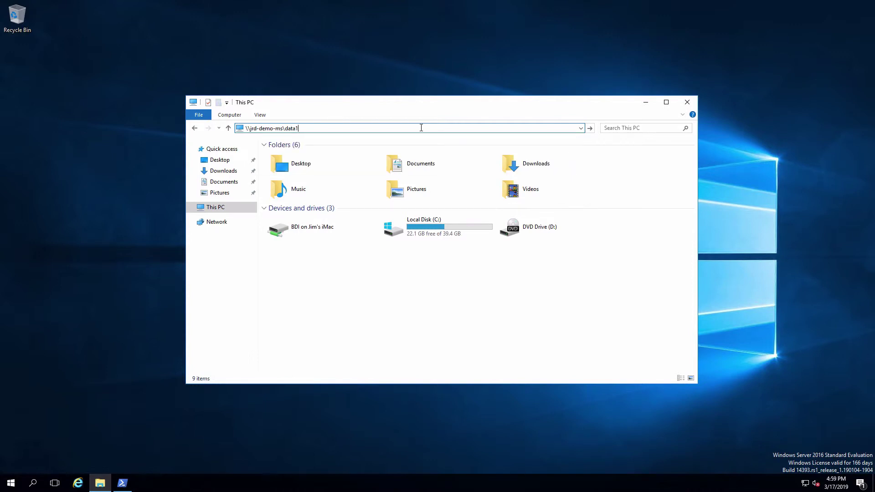
key("Return")
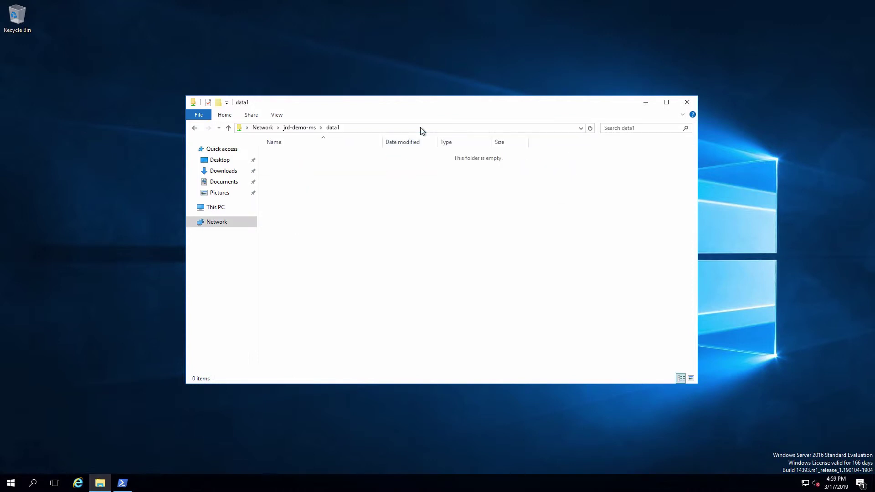
Step: Create a new text document named FileOfJohn in data1 and open it
right_click(415, 192)
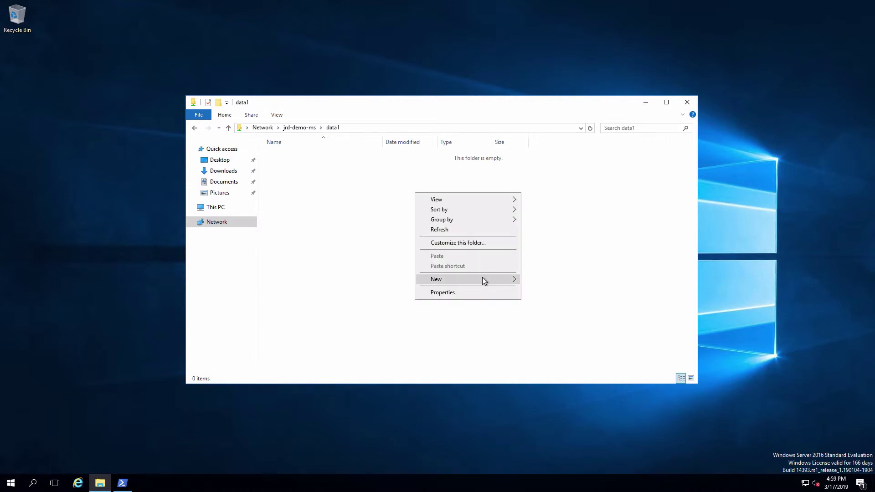
mouse_move(482, 278)
left_click(572, 334)
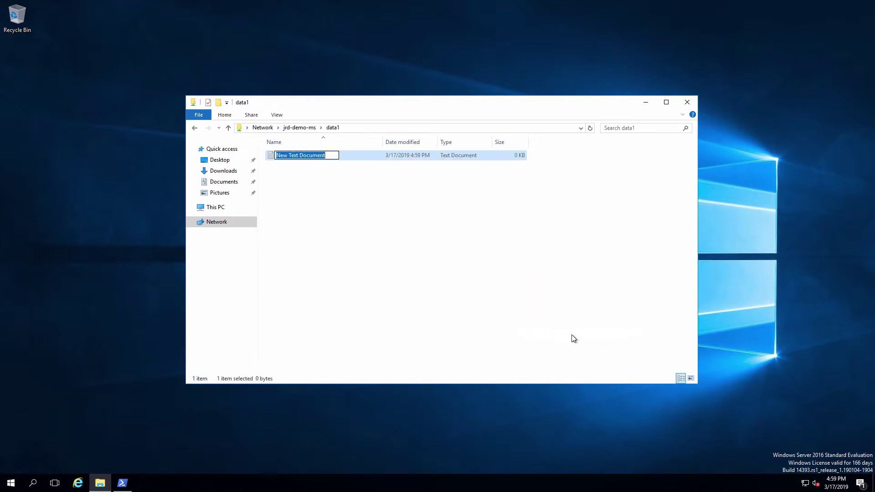
type("FileOfJohn")
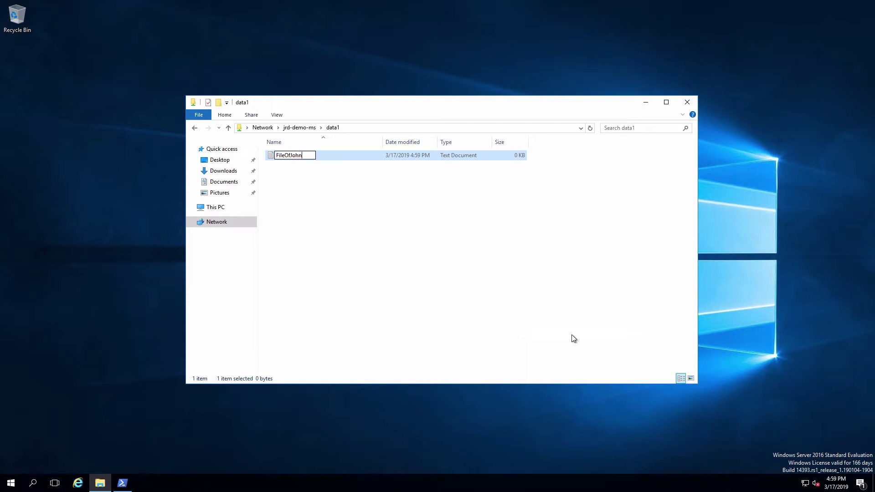
key("Return")
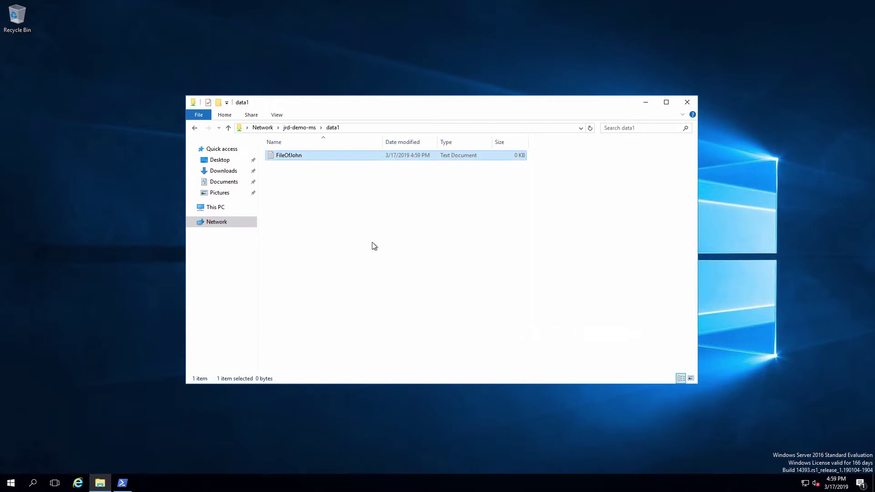
double_click(274, 155)
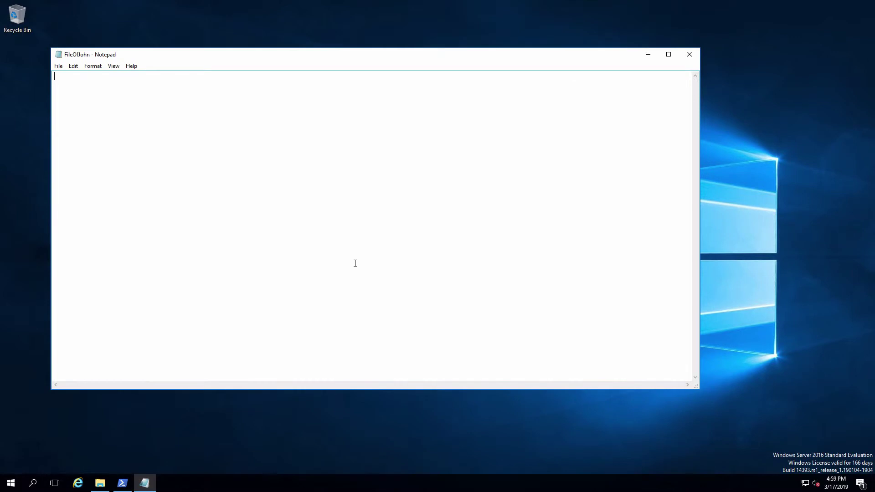
Step: Write 'Hi I'm John' in FileOfJohn and save it when closing Notepad
type("Hi I'm John")
left_click(689, 55)
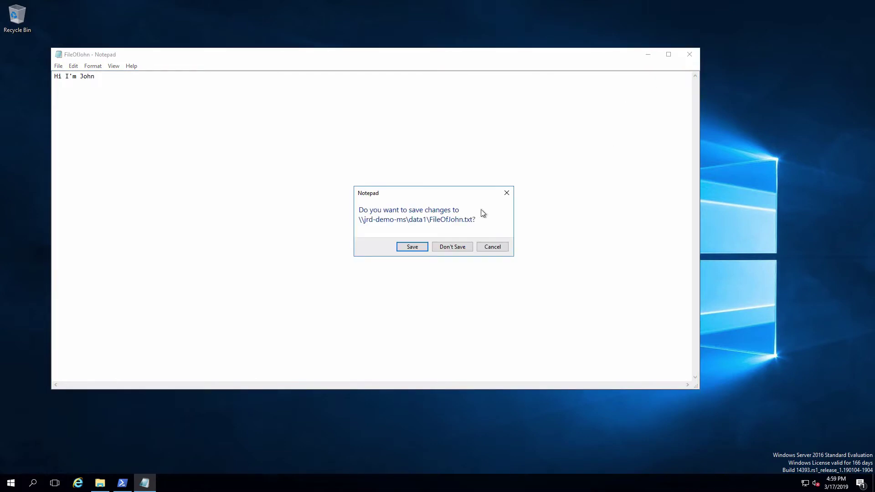
left_click(408, 247)
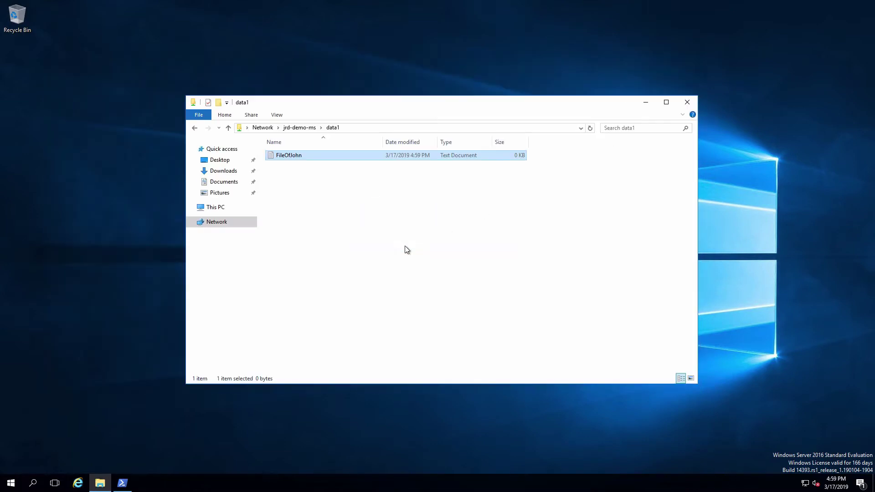
right_click(385, 210)
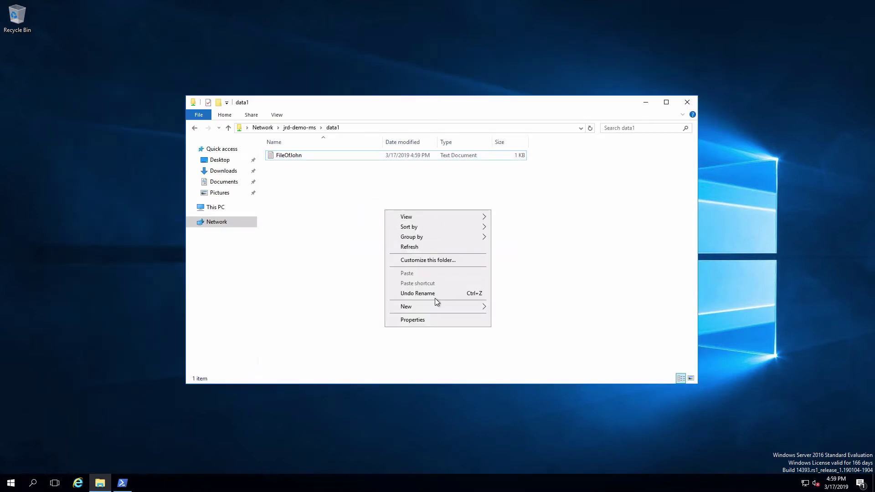
Step: Create a new folder named FolderOfJohn in the data1 share
mouse_move(436, 311)
left_click(521, 308)
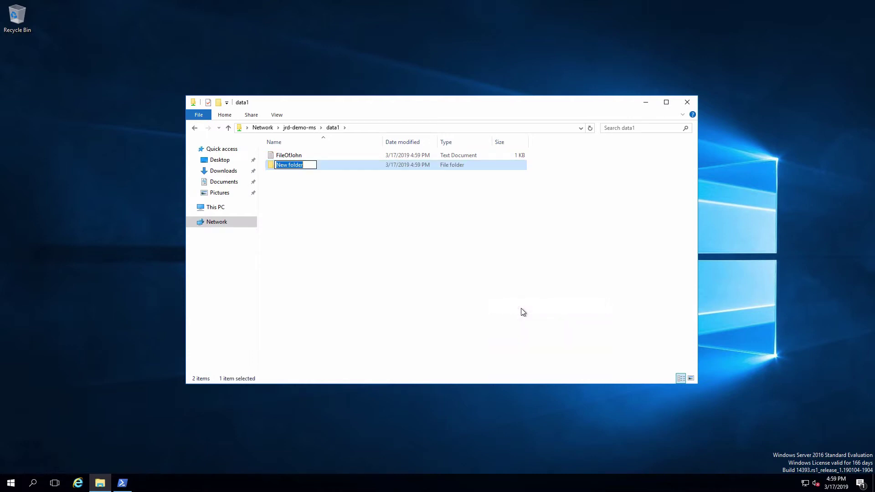
type("FolderOfJohn")
key("Return")
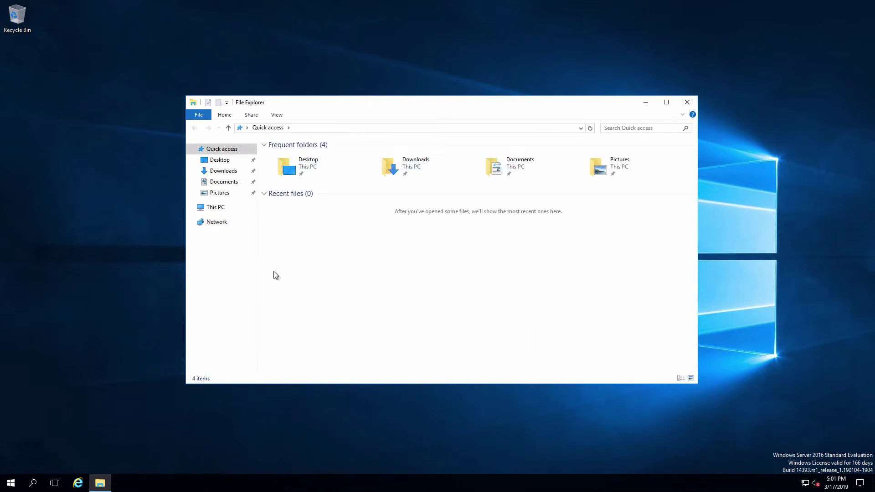
Step: Navigate to \\jrd-demo-ms\data1 through the address bar
left_click(407, 127)
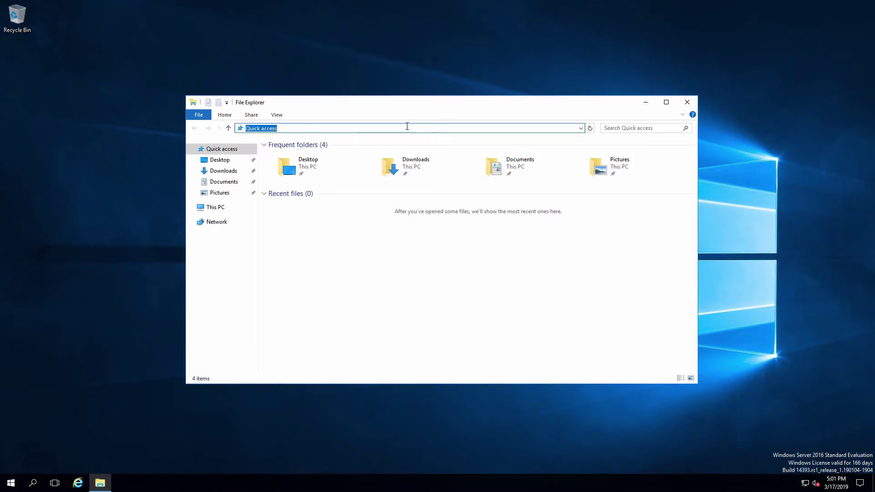
type("\\\\jrd-demo-ms\\data1")
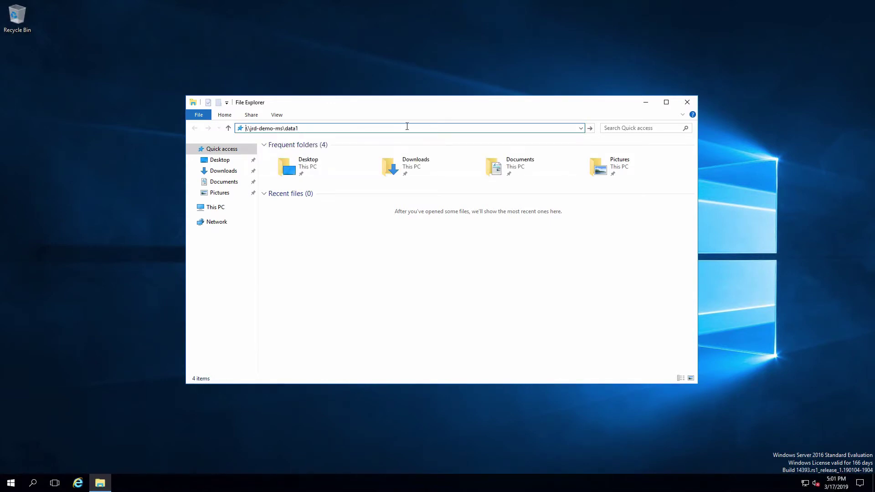
key("Return")
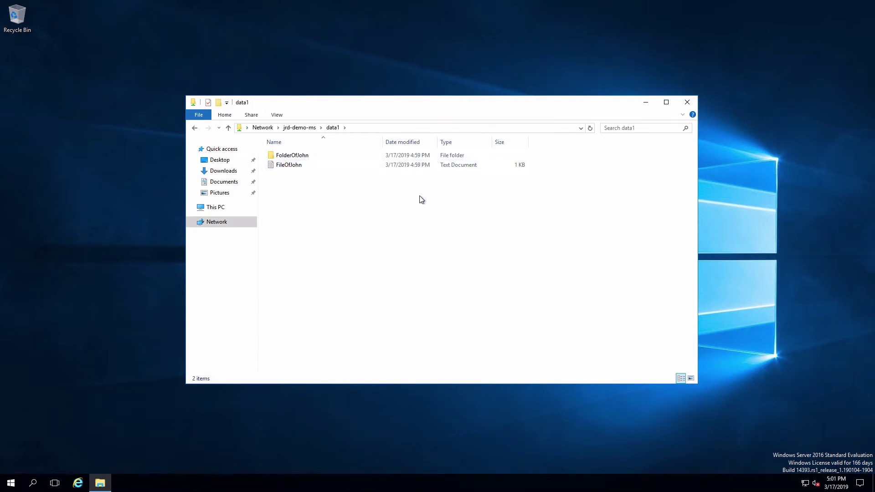
Step: Open FileOfJohn in Notepad and add a second line 'Hi I'm Jane'
double_click(279, 165)
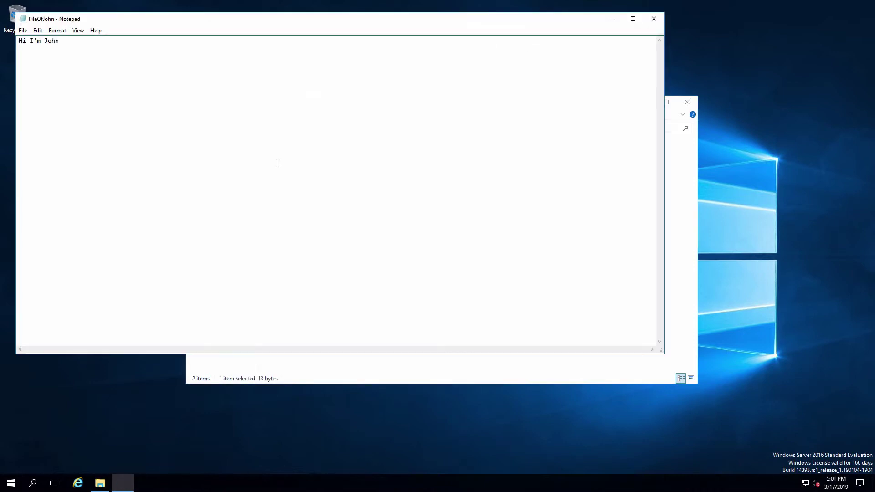
key("Down")
key("Return")
type("Hi I'm Jane")
Step: Close Notepad, abandon the Save As attempt, and discard the changes
left_click(655, 19)
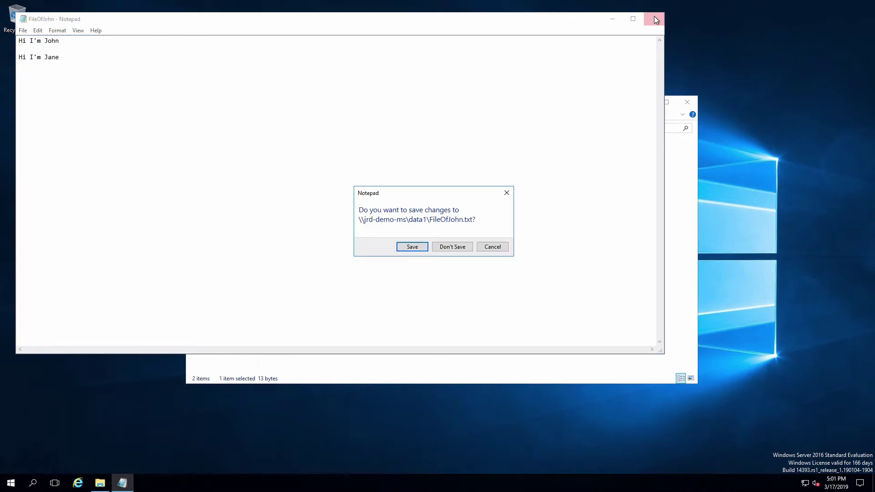
left_click(413, 247)
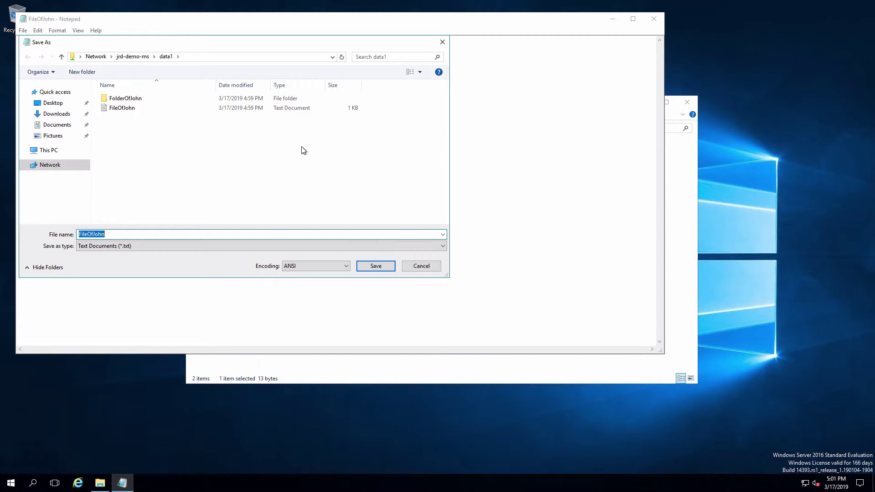
left_click(421, 266)
left_click(654, 20)
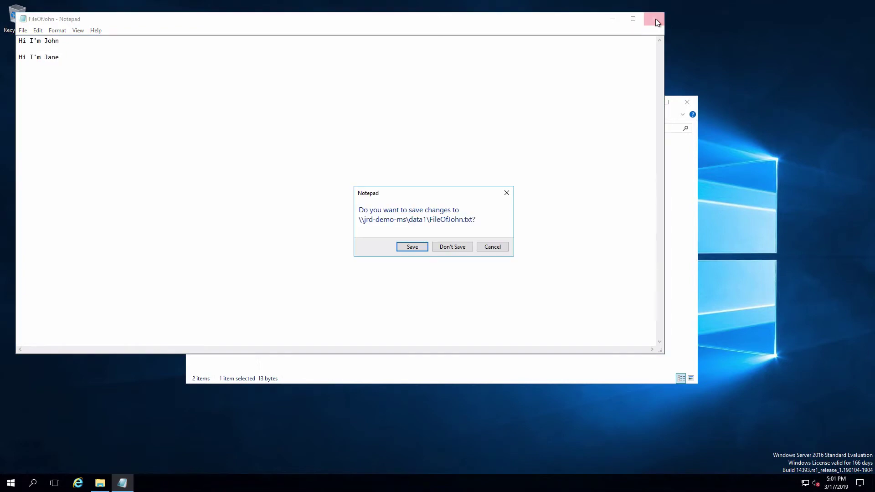
left_click(462, 247)
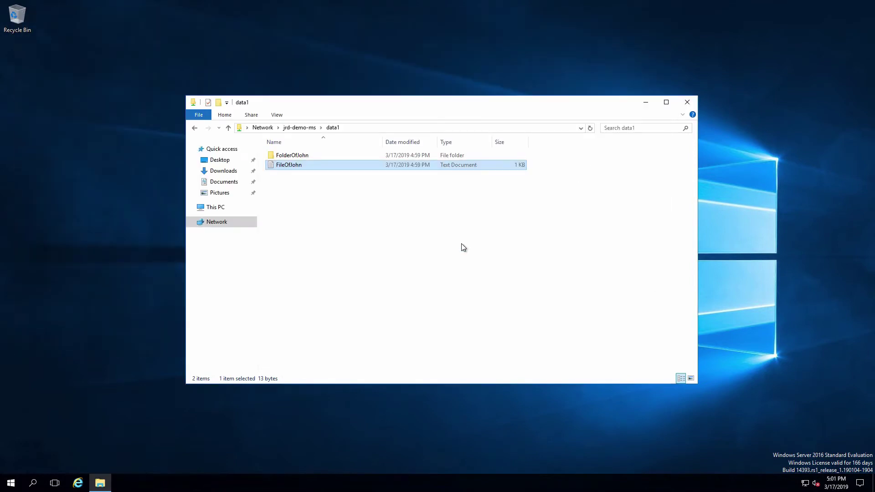
Step: Create a new text document named FileOfJane inside FolderOfJohn
double_click(300, 156)
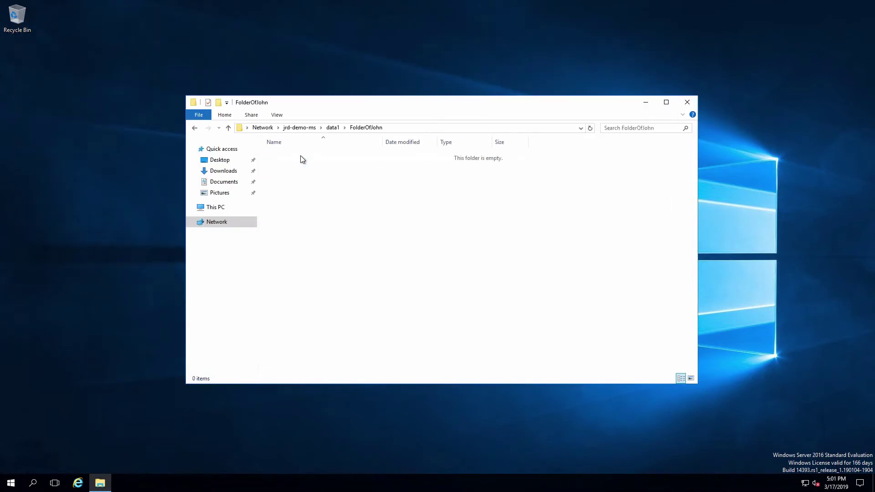
right_click(396, 237)
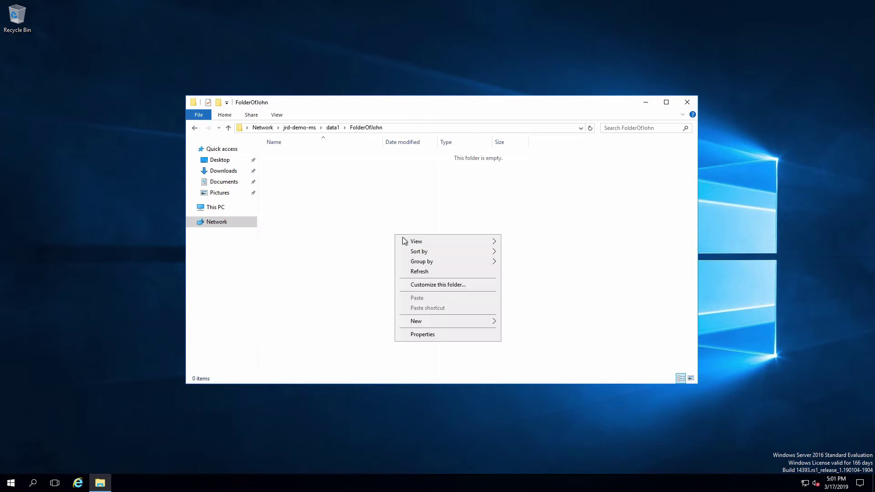
mouse_move(444, 322)
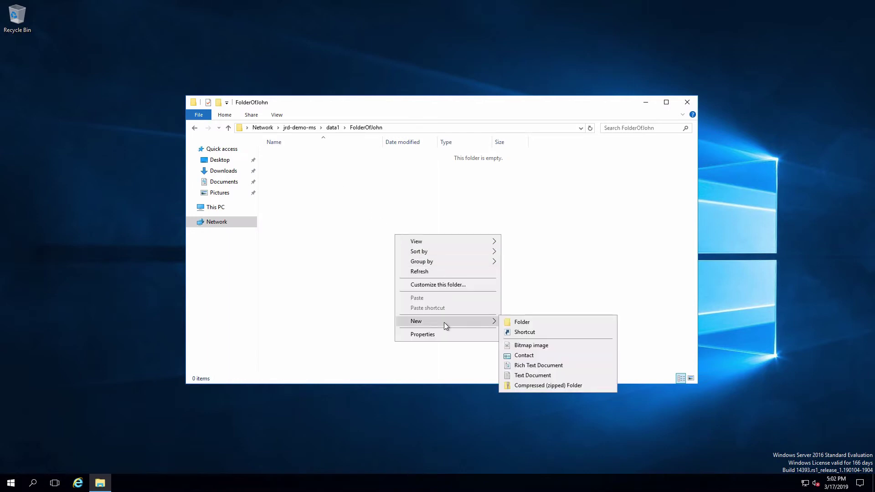
left_click(528, 376)
type("FileOfJane")
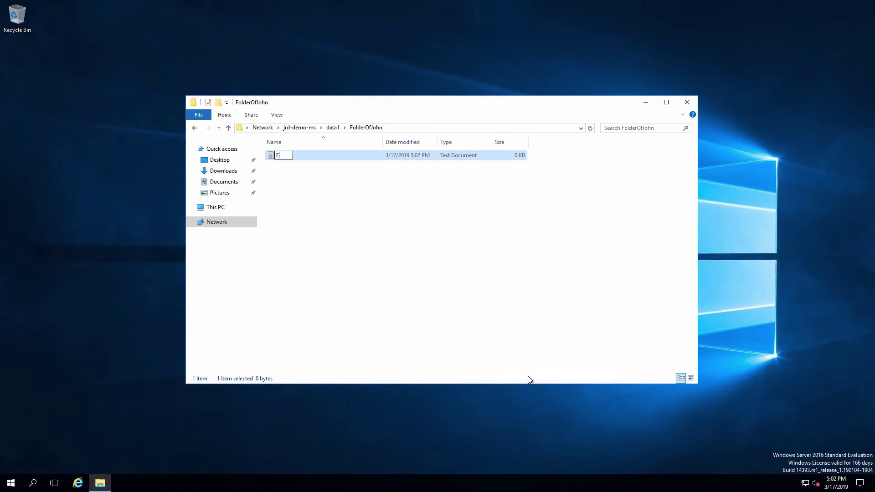
key("Return")
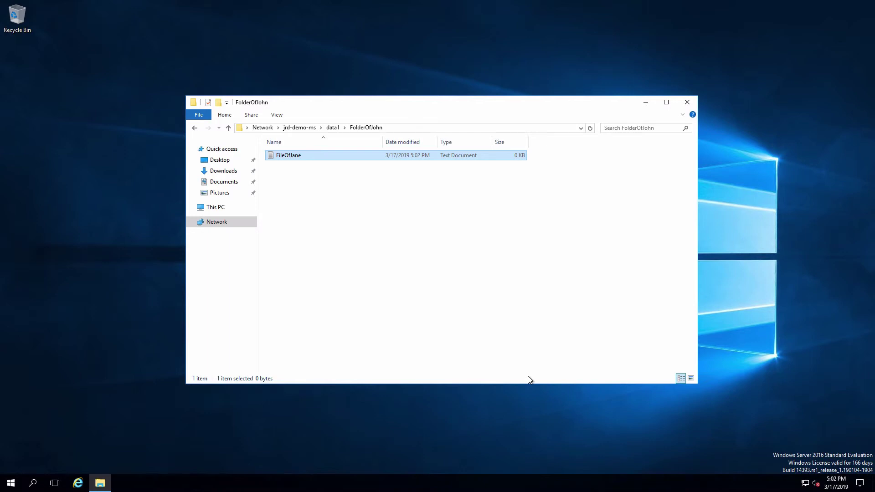
Step: Return to the data1 share listing FolderOfJohn and FileOfJohn
left_click(193, 128)
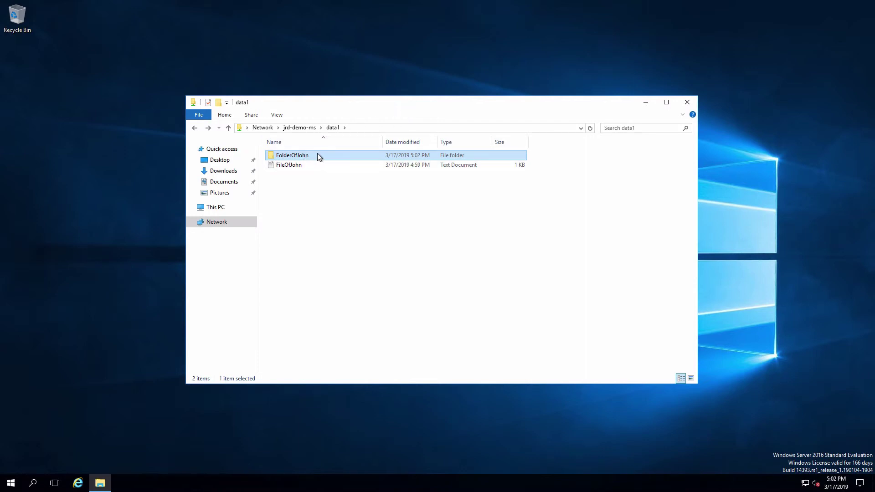
mouse_move(317, 153)
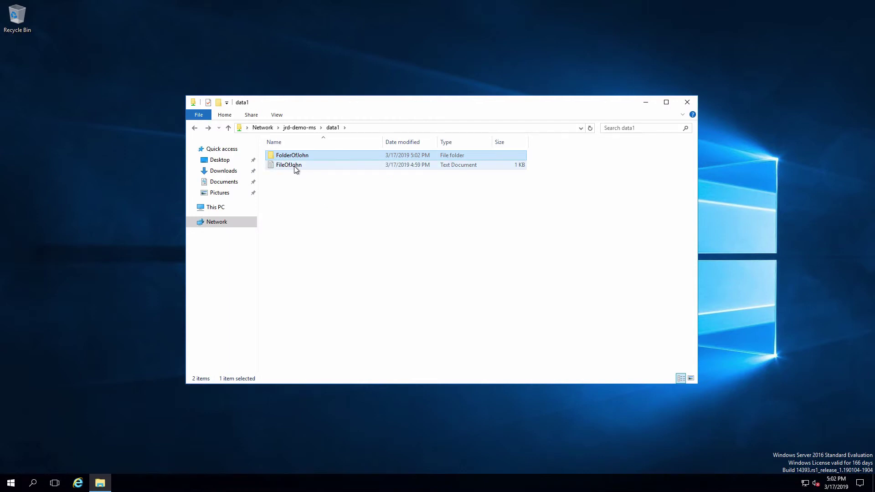
mouse_move(294, 167)
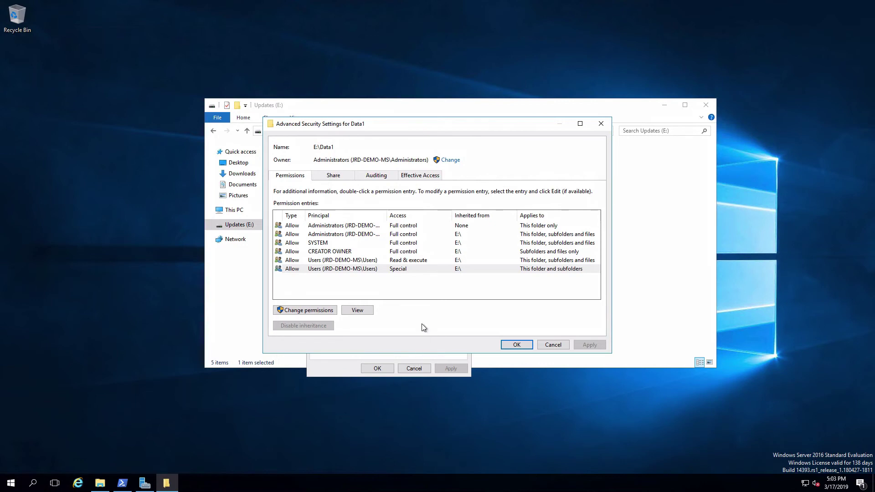
Step: Close Data1's security dialogs and open FolderOfJohn's Advanced Security Settings
left_click(553, 345)
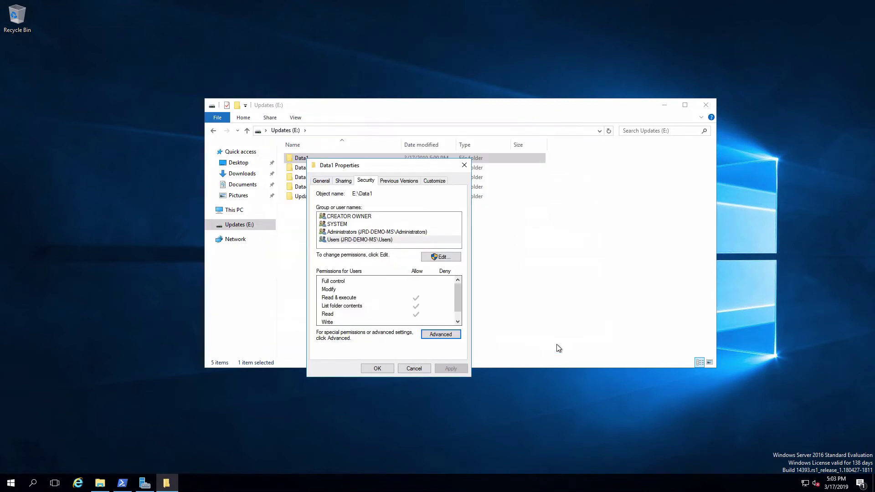
left_click(414, 368)
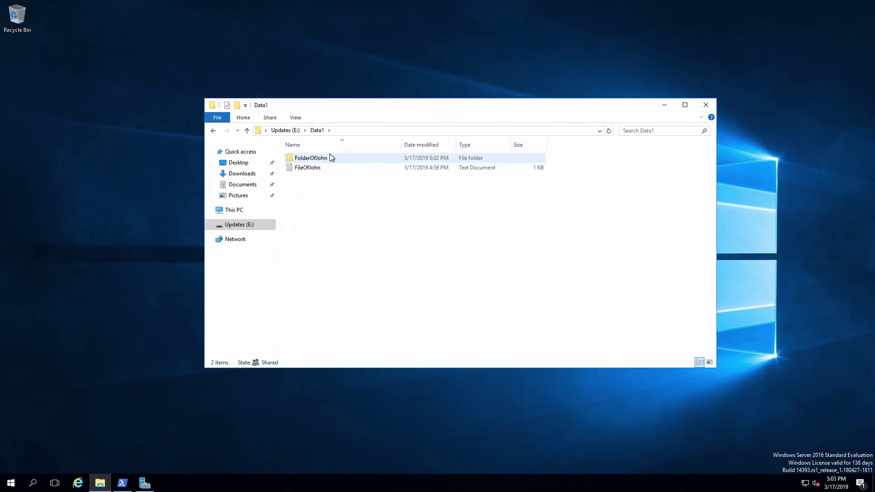
right_click(325, 156)
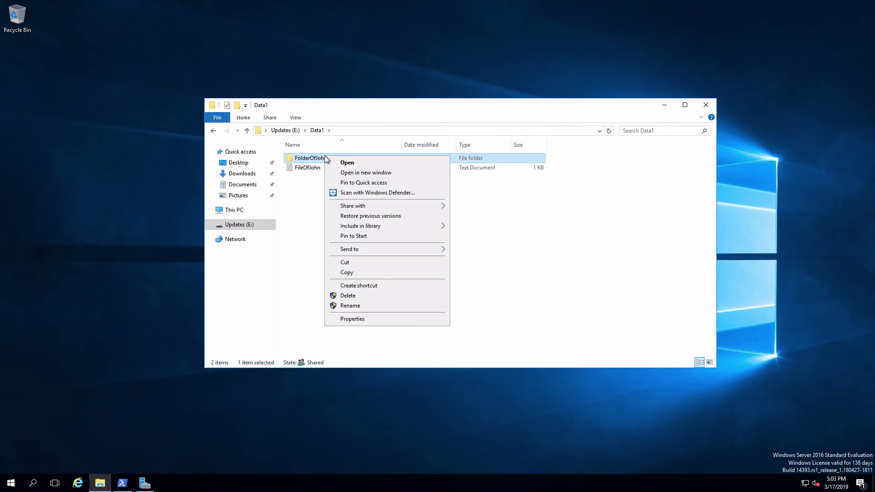
left_click(371, 317)
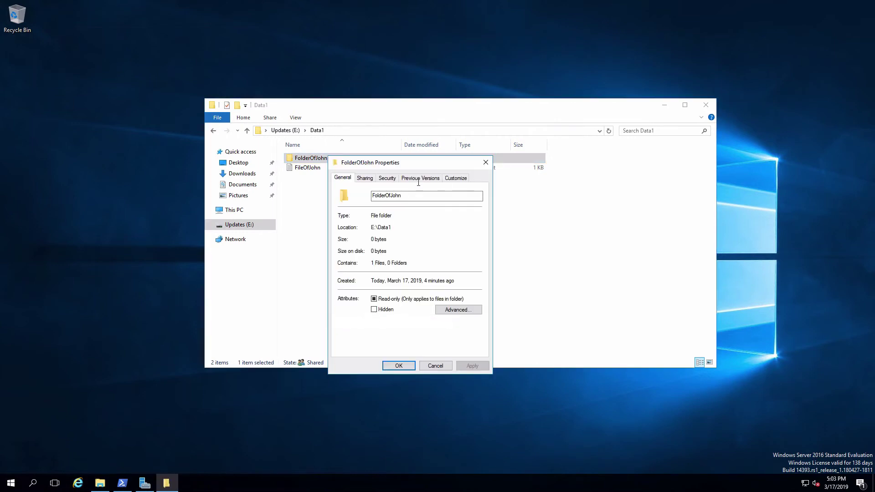
left_click(391, 181)
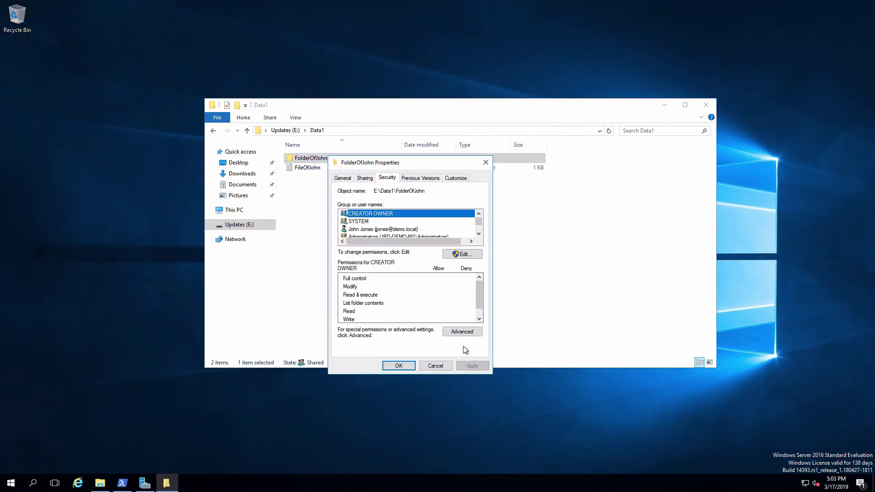
left_click(463, 332)
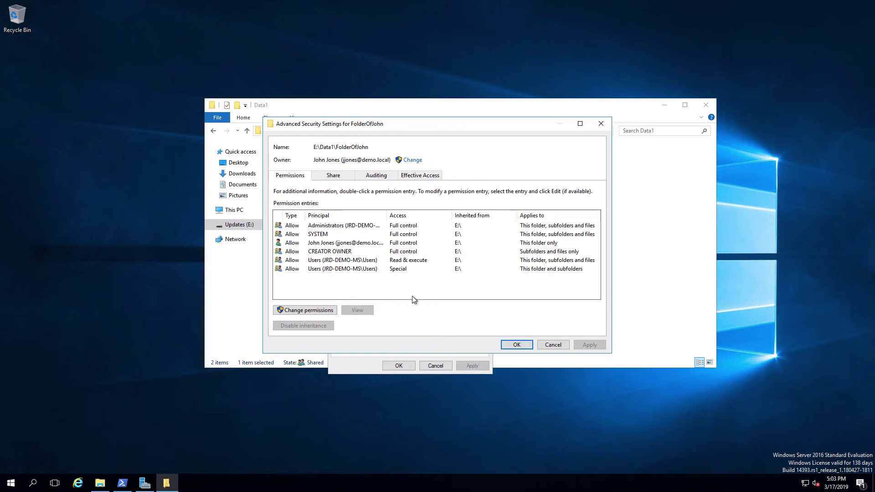
Step: Check the second user's effective access on FolderOfJohn, then close the security dialogs
left_click(431, 177)
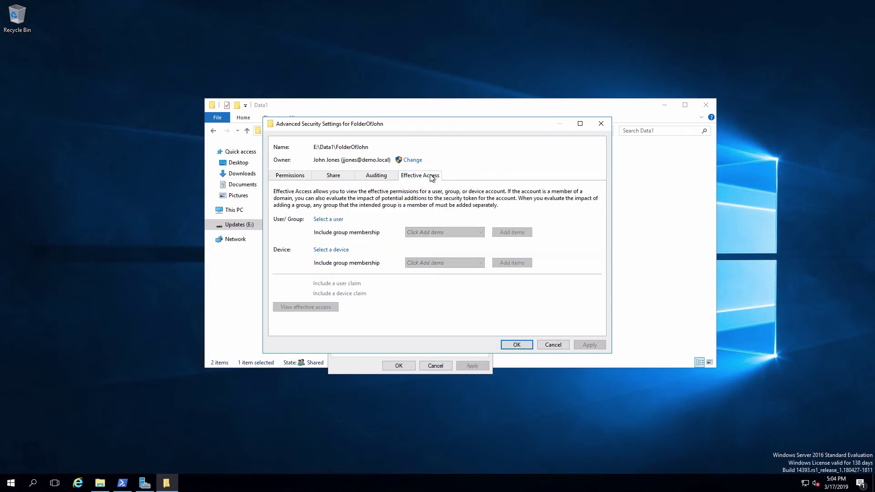
left_click(329, 220)
type("jane")
key("Return")
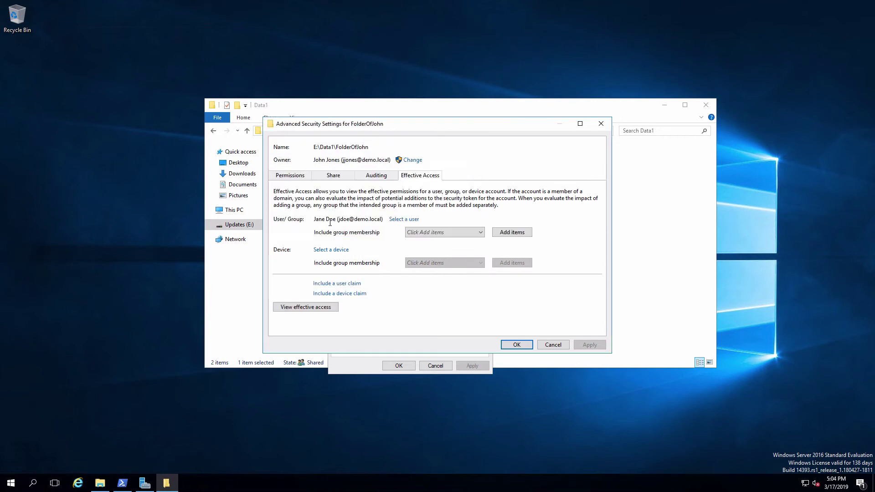
left_click(315, 307)
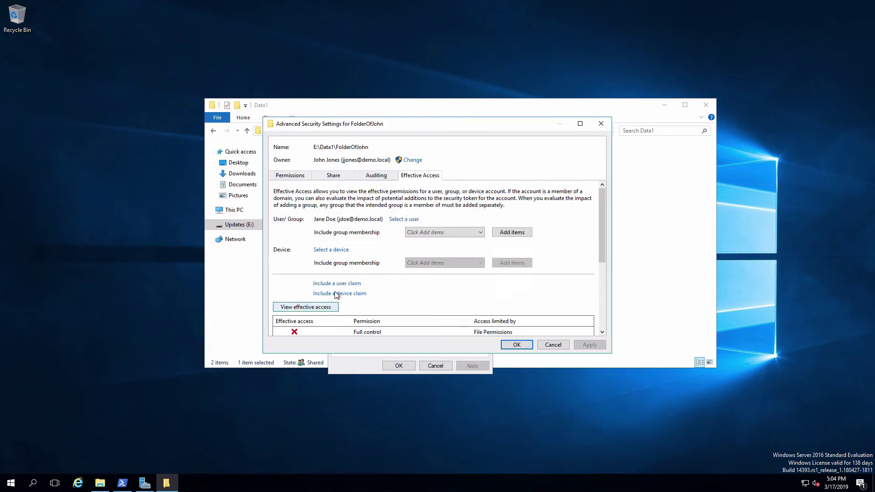
left_click_drag(598, 211, 598, 297)
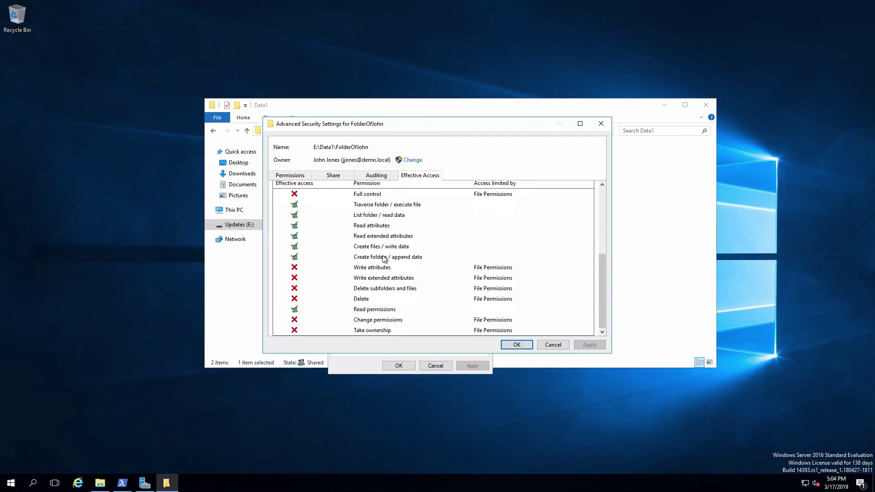
key("Escape")
key("Escape")
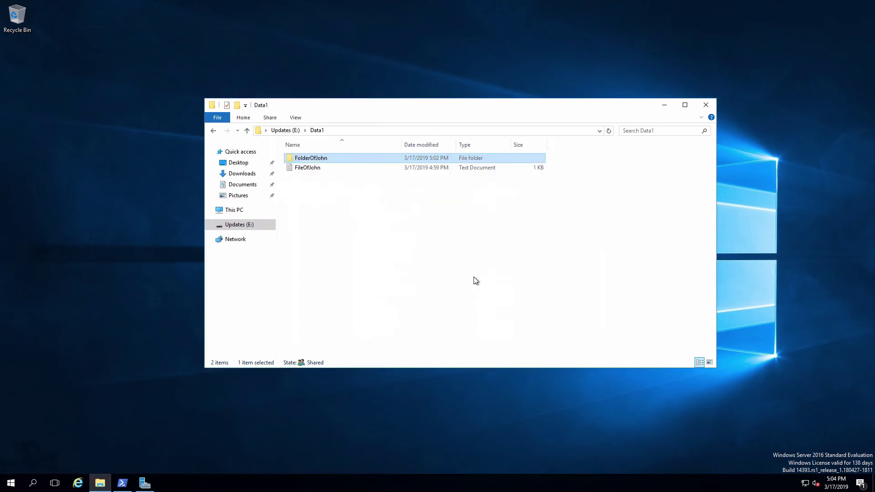
Step: Open FileOfJohn's Advanced Security Settings on the Effective Access page
right_click(307, 167)
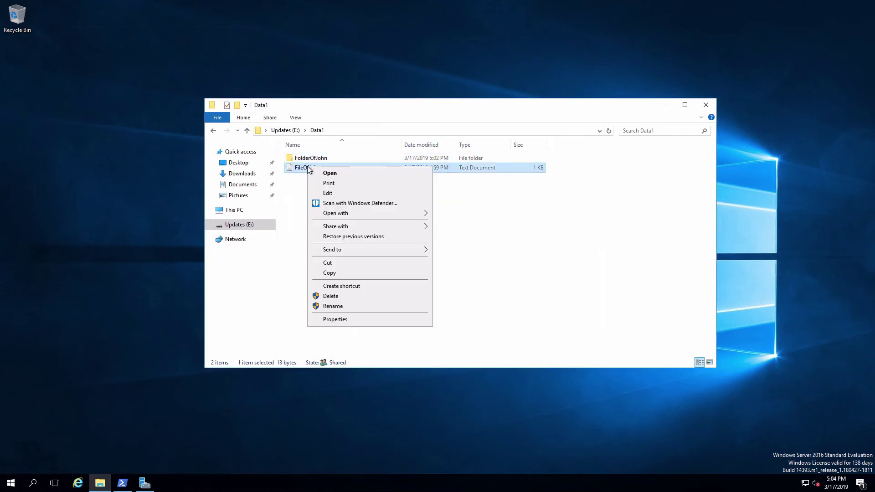
left_click(343, 319)
left_click(348, 189)
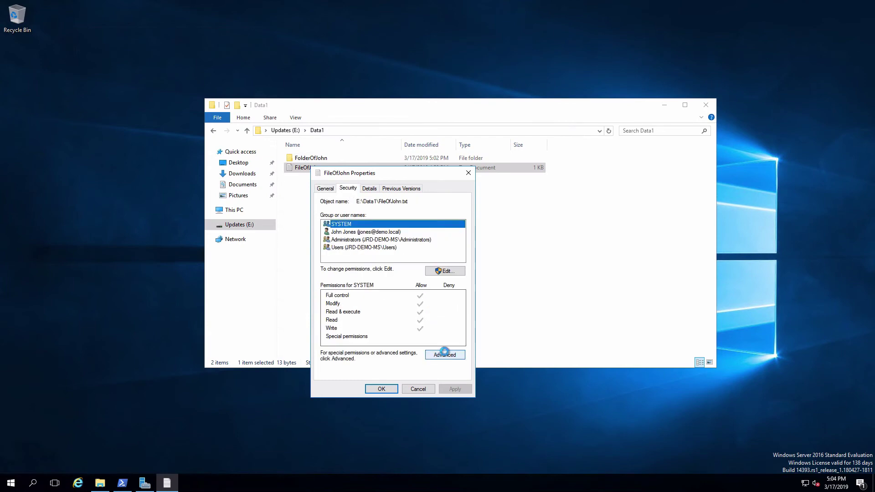
left_click(445, 354)
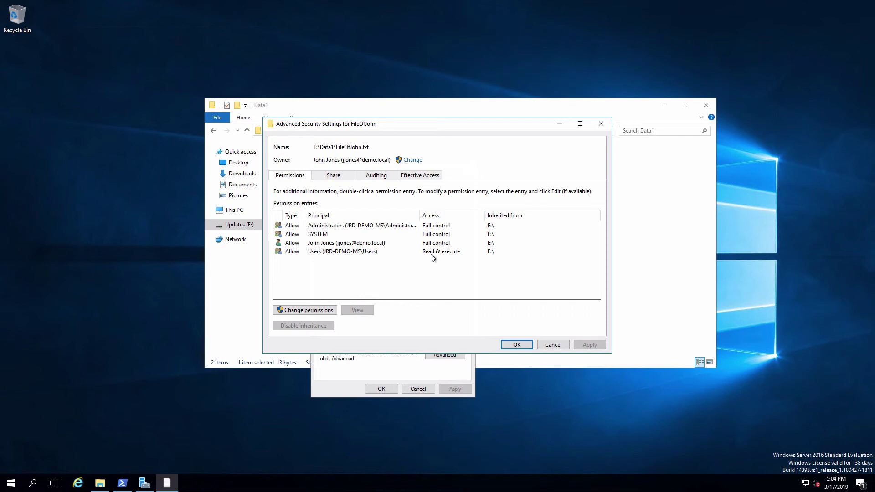
left_click(428, 174)
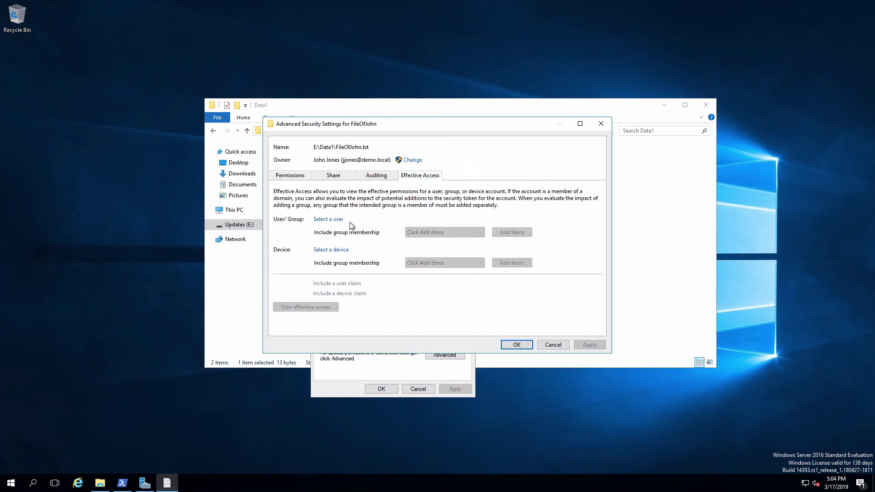
Step: Review the second user's read-only effective access on FileOfJohn, then close its dialogs
left_click(332, 221)
type("jdoe")
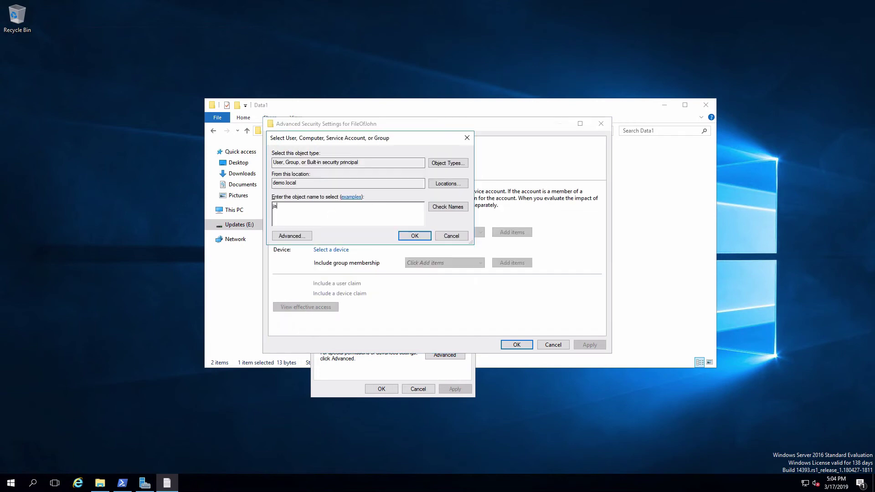
key("Return")
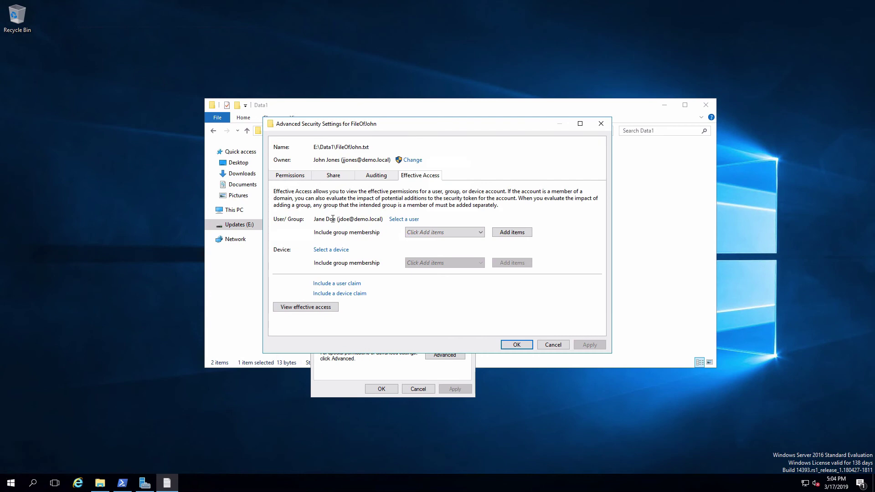
left_click(332, 307)
left_click_drag(604, 218, 599, 299)
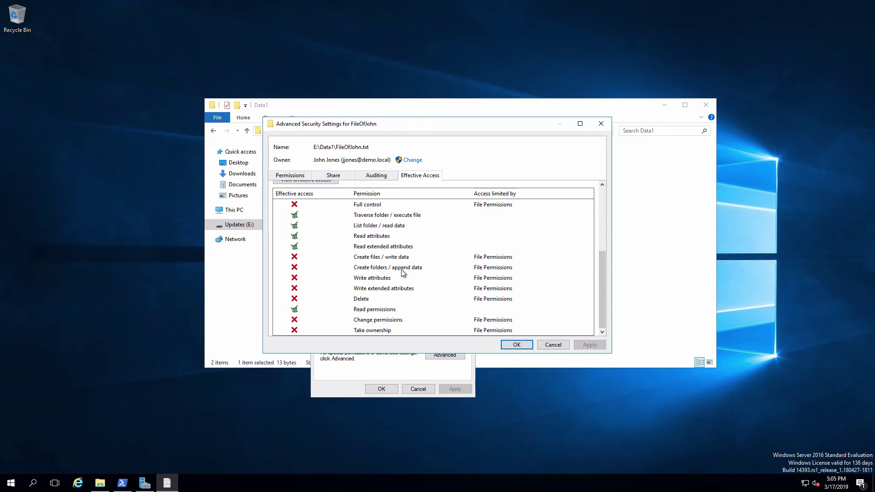
left_click(550, 348)
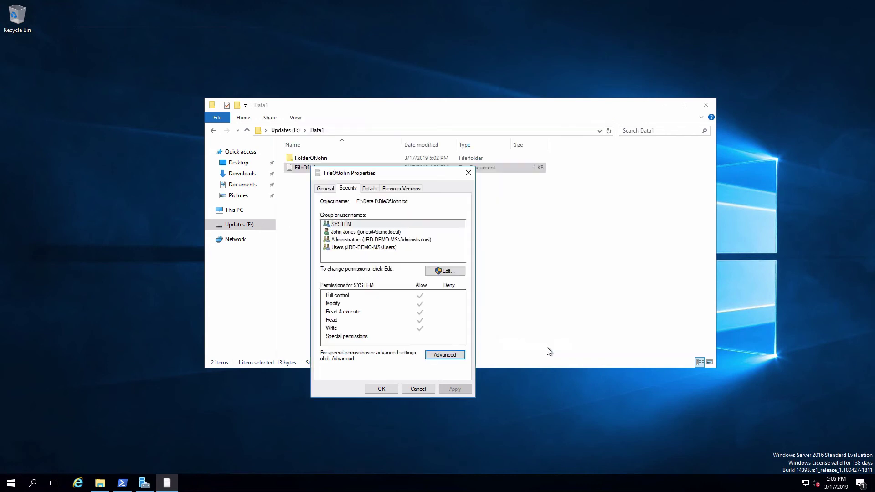
left_click(418, 389)
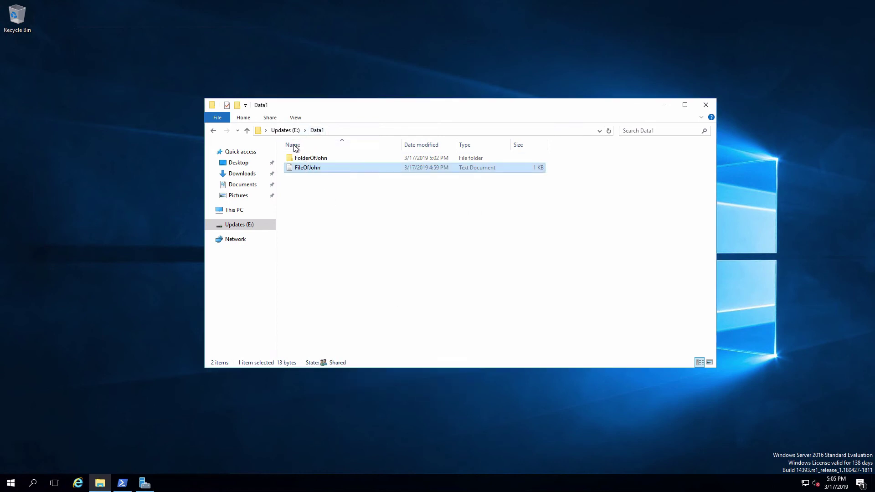
Step: From Updates (E:), open Data1's Advanced Security Settings and inspect both Users entries
left_click(213, 131)
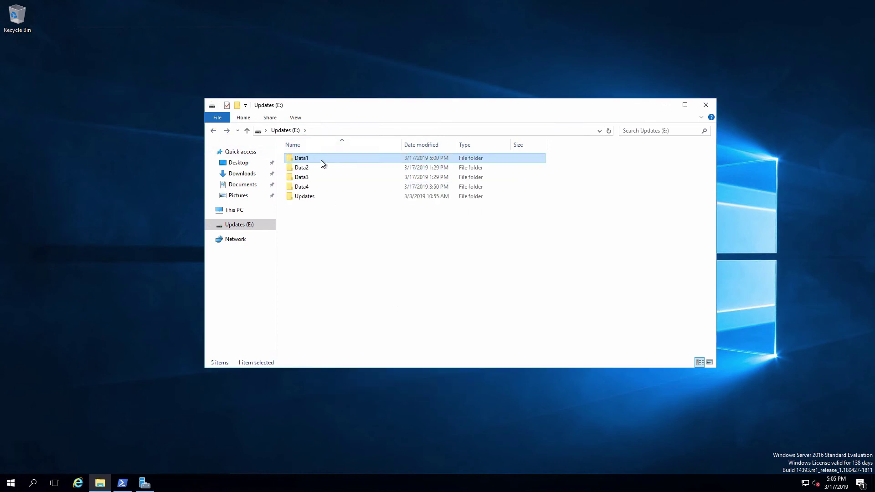
right_click(321, 159)
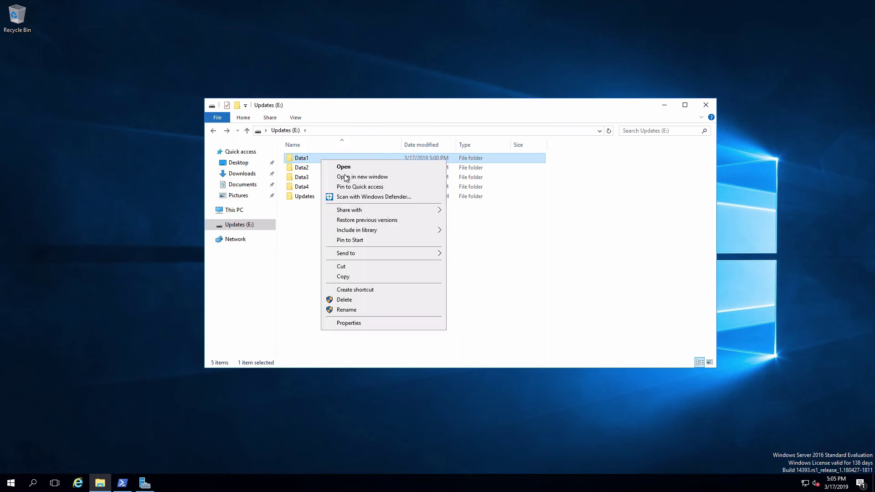
left_click(364, 321)
left_click(384, 182)
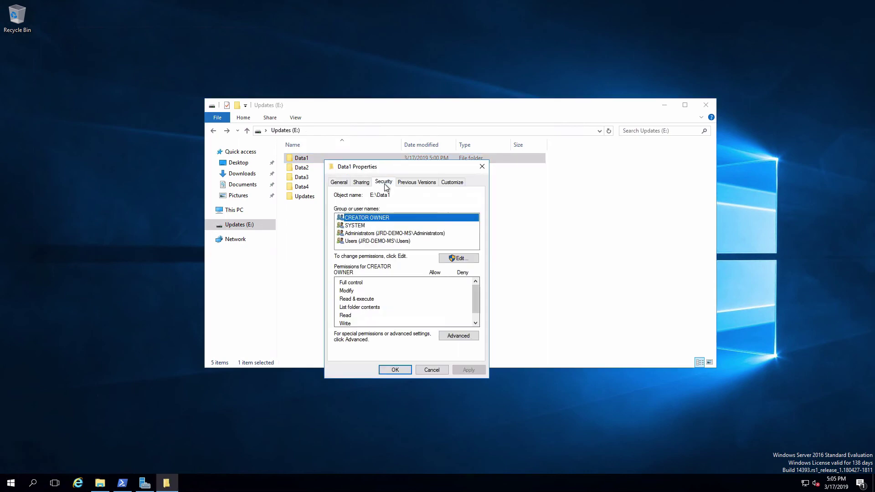
left_click(458, 335)
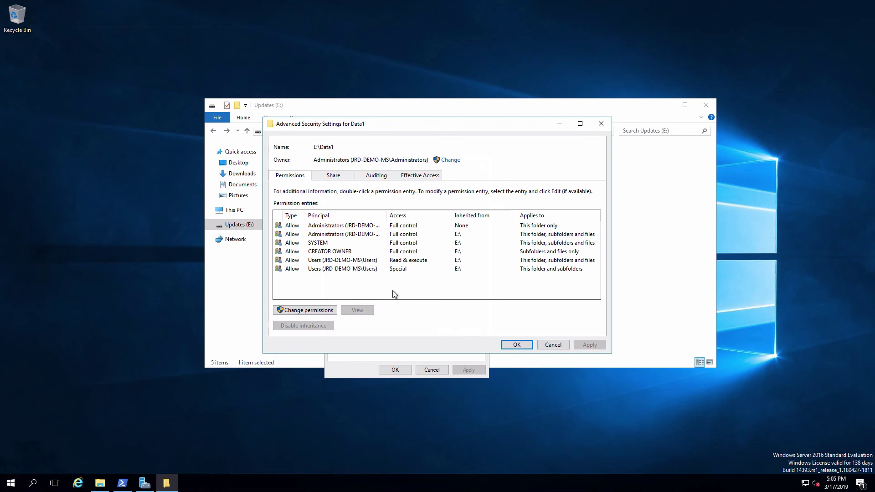
left_click(378, 262)
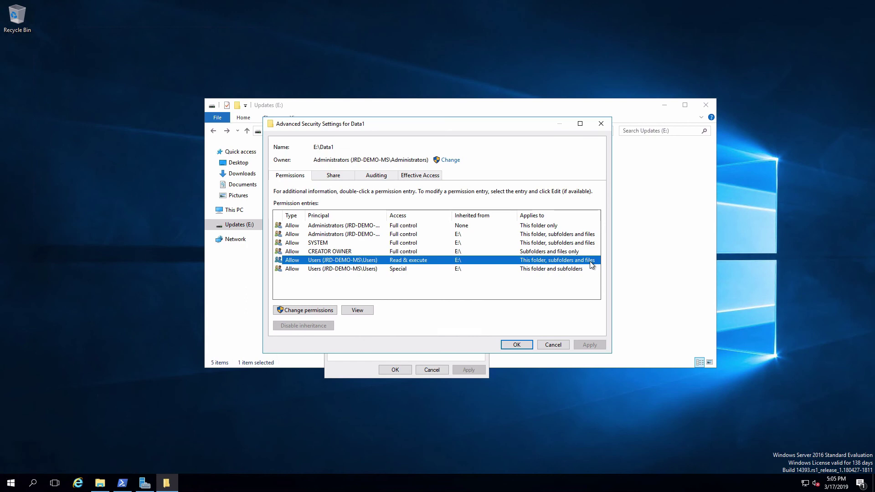
left_click(412, 269)
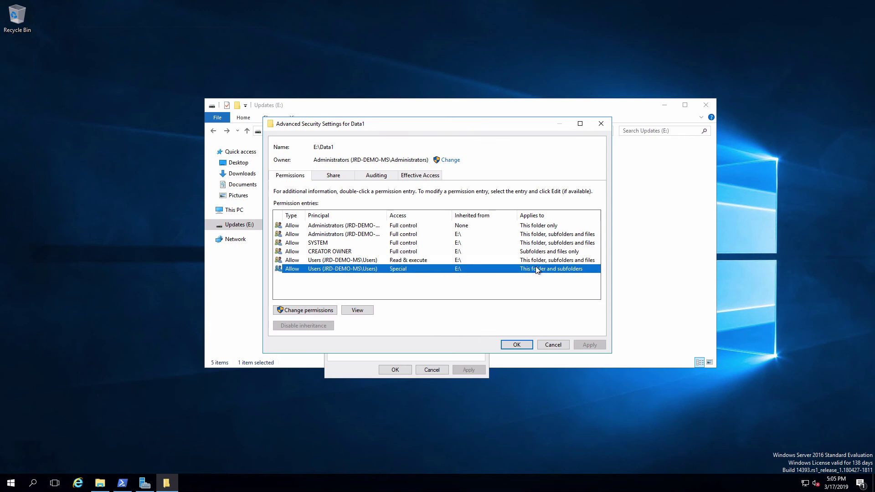